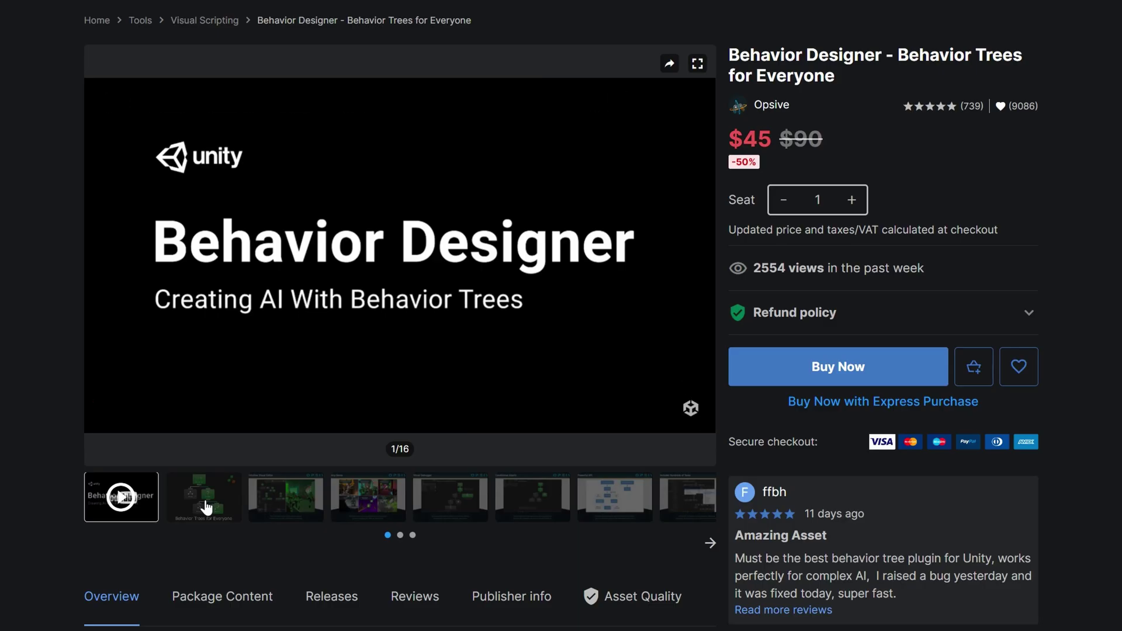
- Show the second screenshot in the Behavior Designer store page gallery
left_click(216, 510)
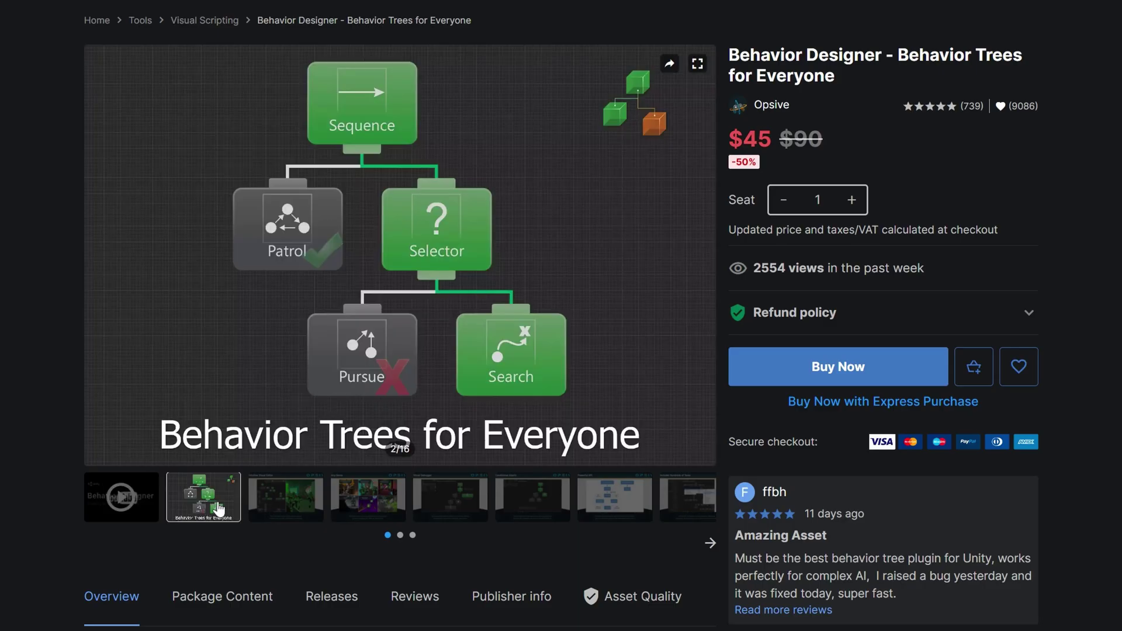
- View the Intuitive Visual Editor and Any Genre screenshots, and raise the middle Repeater branch
left_click(288, 507)
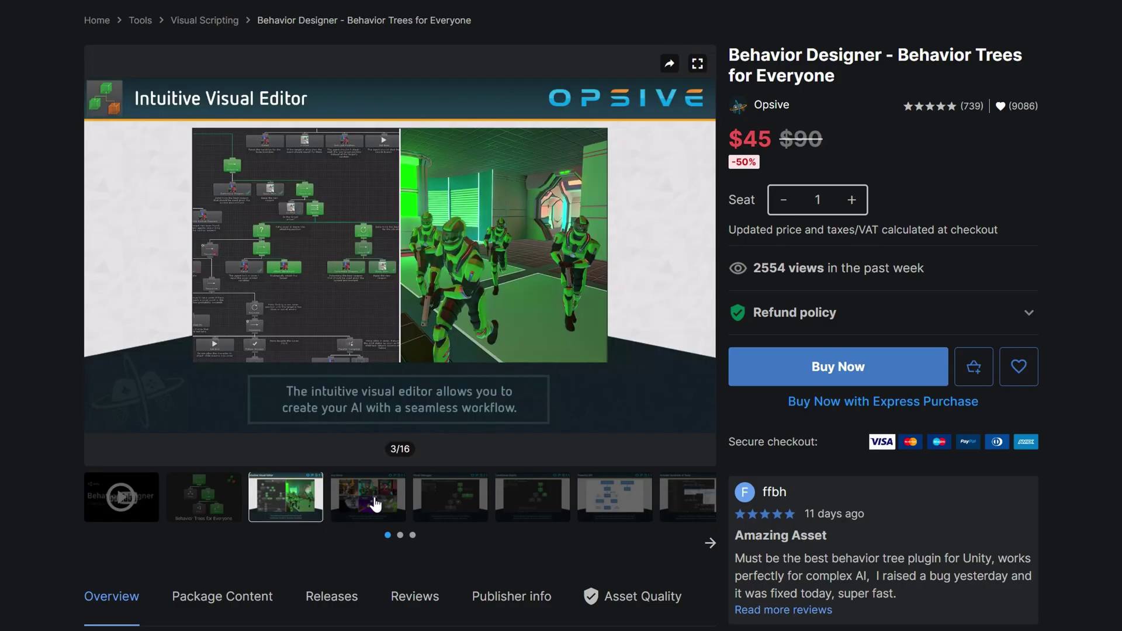
left_click(375, 505)
left_click(463, 325)
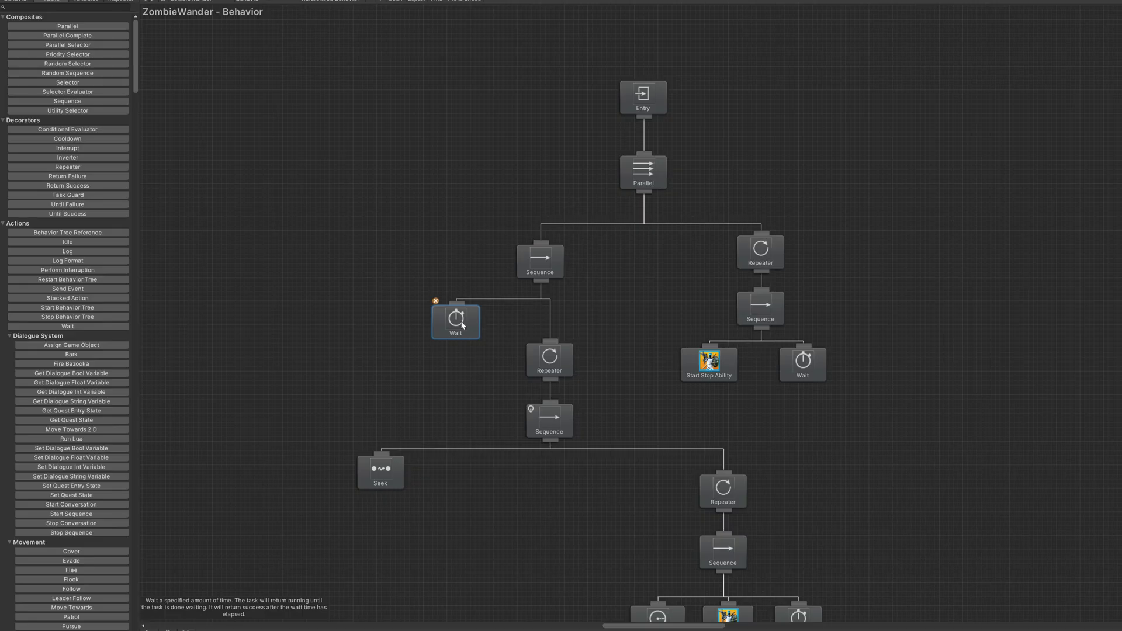
left_click_drag(547, 357, 594, 329)
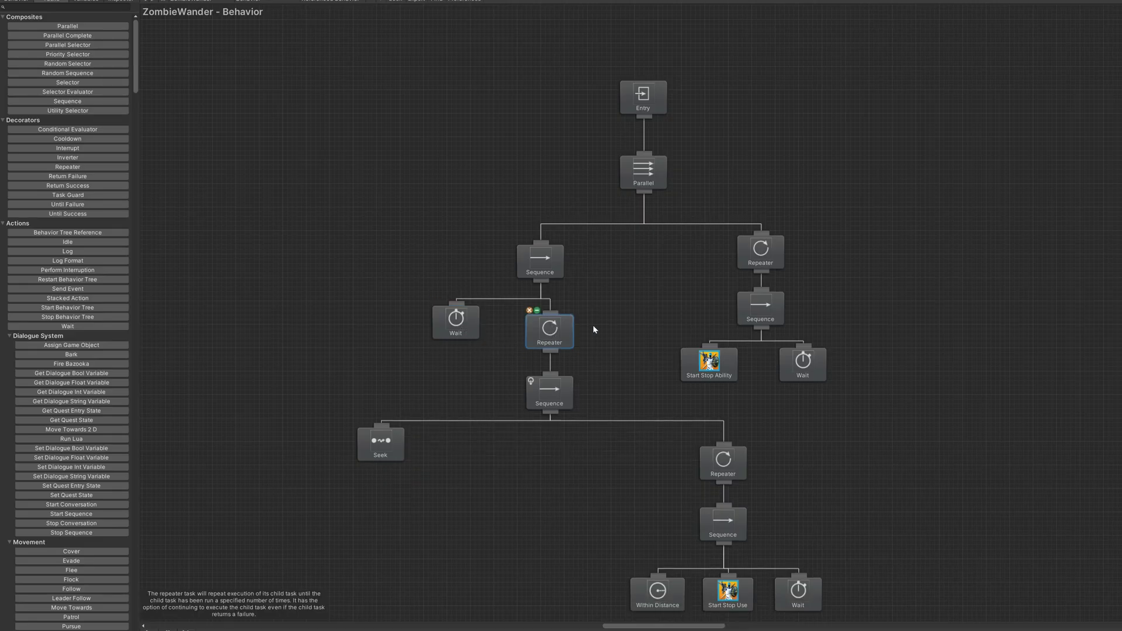
- Page the gallery past Any Genre to the Visual Debugger screenshot
scroll(485, 286, "down", 1)
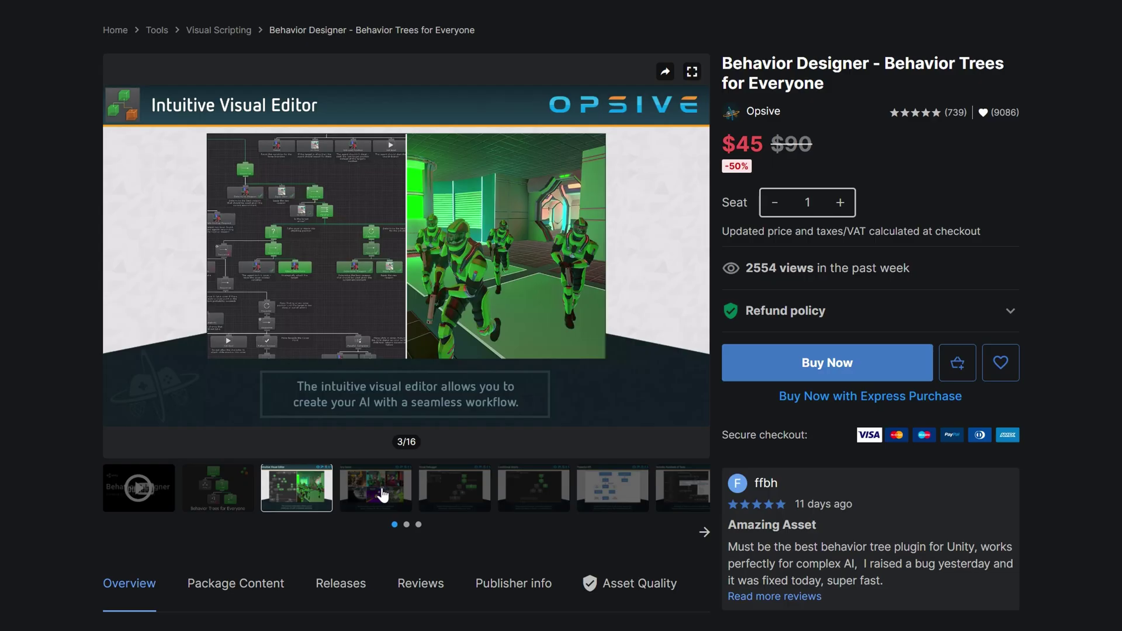
left_click(382, 496)
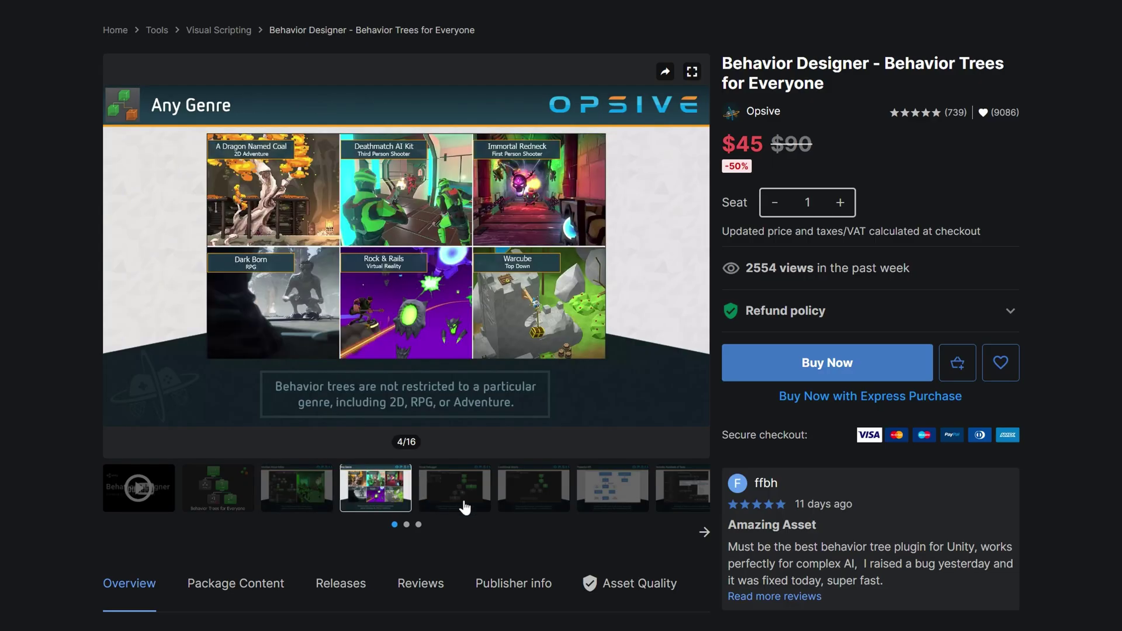
left_click(465, 506)
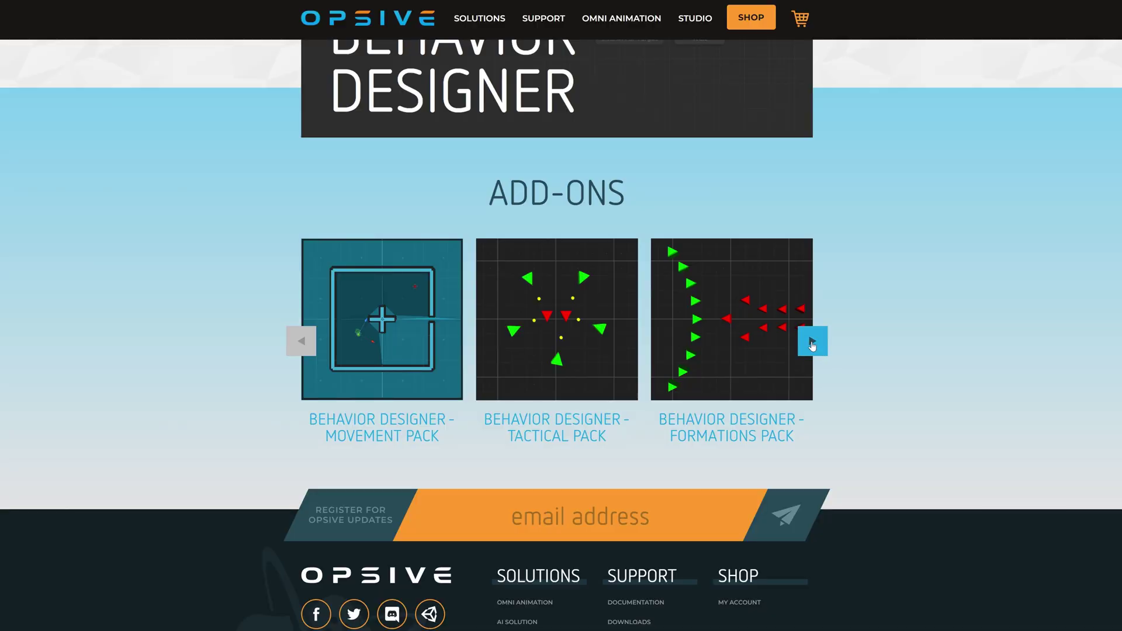
- Advance the add-ons carousel to the Deathmatch AI Kit, then scroll the docs and Master Audio page
left_click(813, 343)
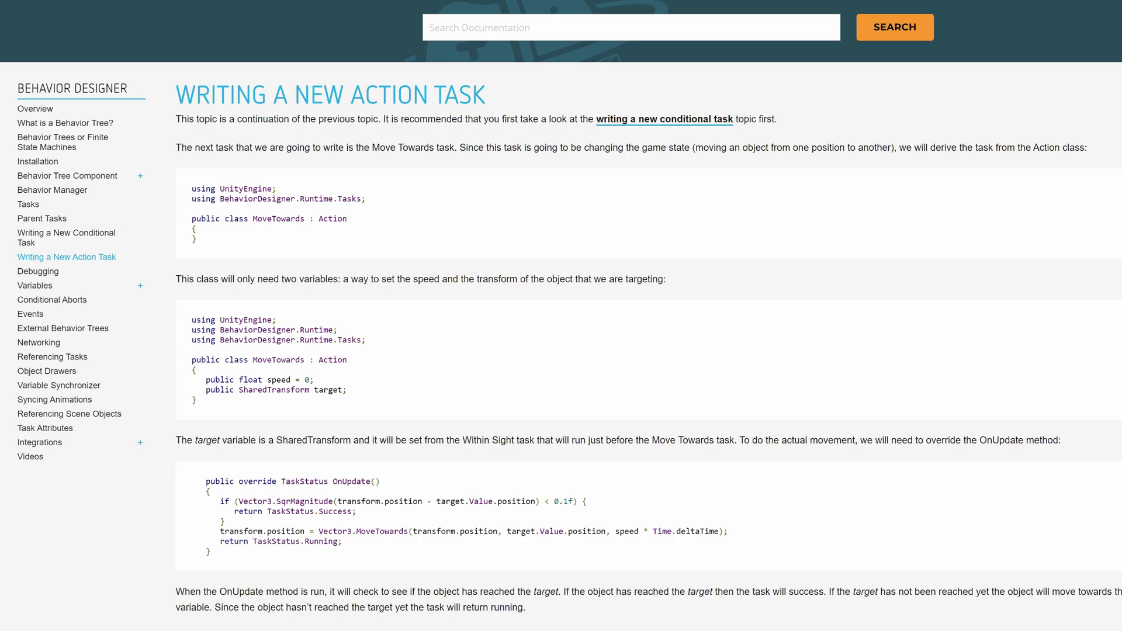
scroll(561, 316, "down", 3)
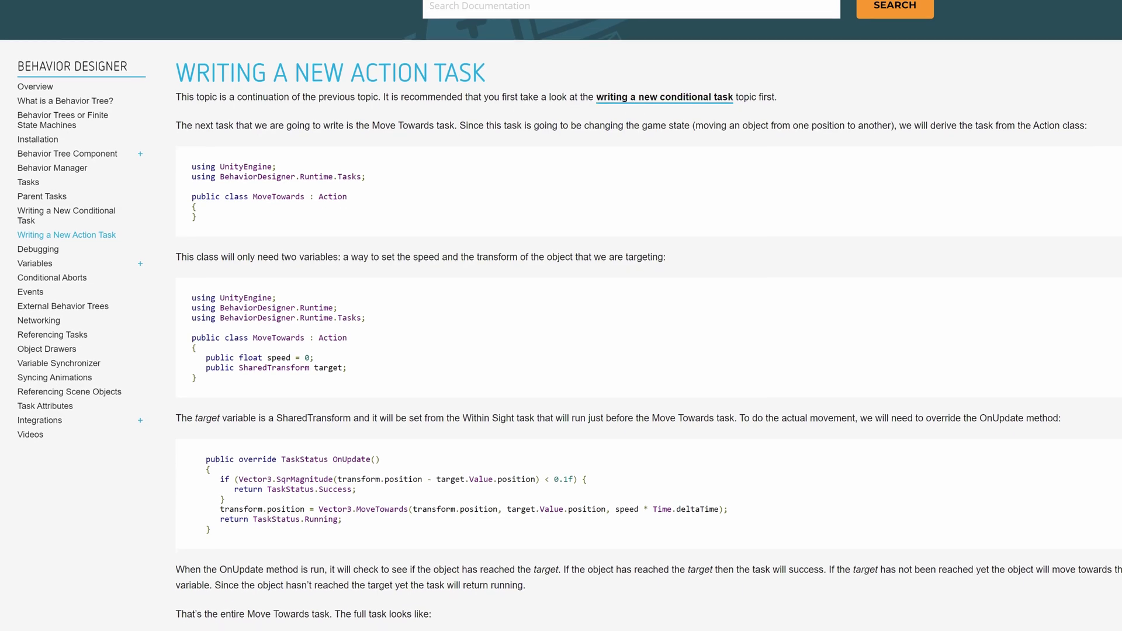
scroll(561, 315, "down", 5)
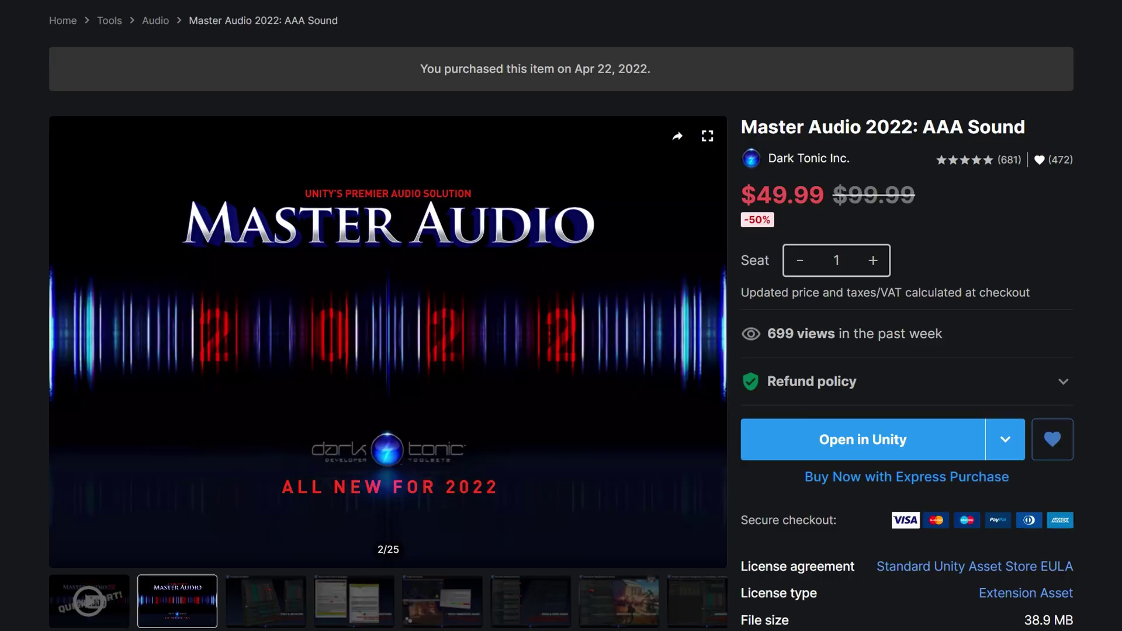
scroll(561, 315, "down", 2)
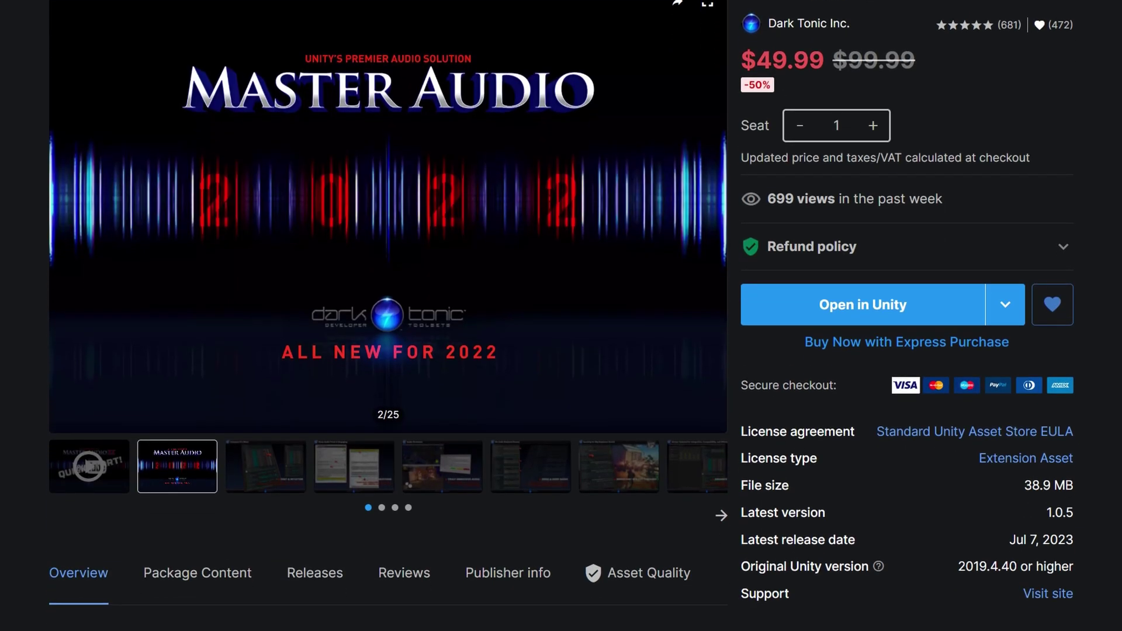
scroll(561, 315, "up", 1)
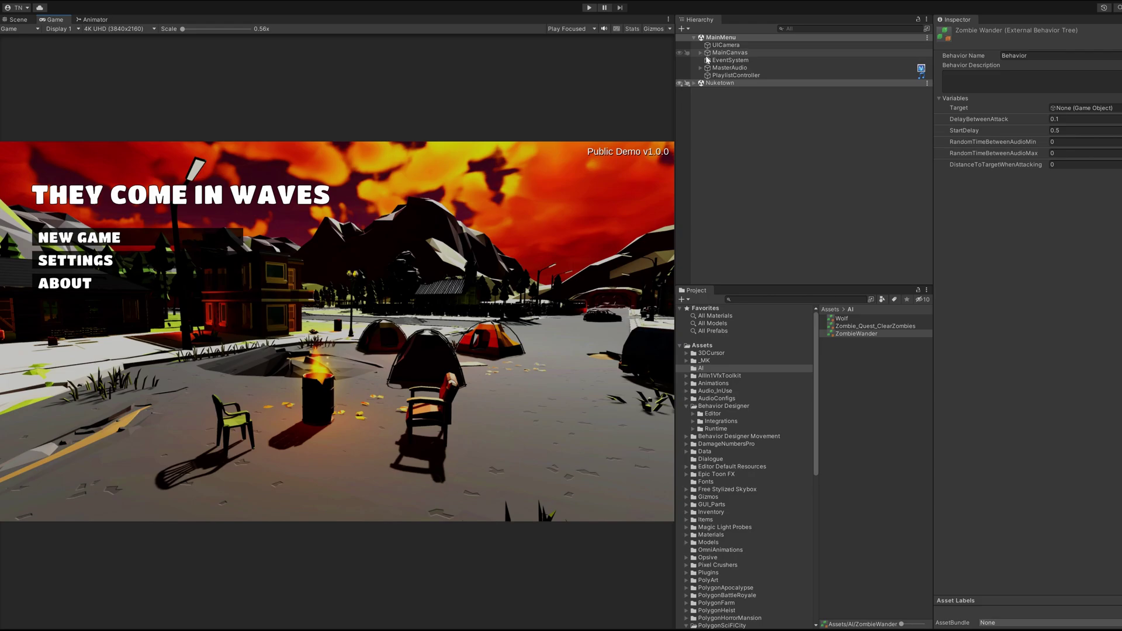
- Select MasterAudio, expand its Group Mixer to list sound groups, and widen the Inspector
left_click(719, 67)
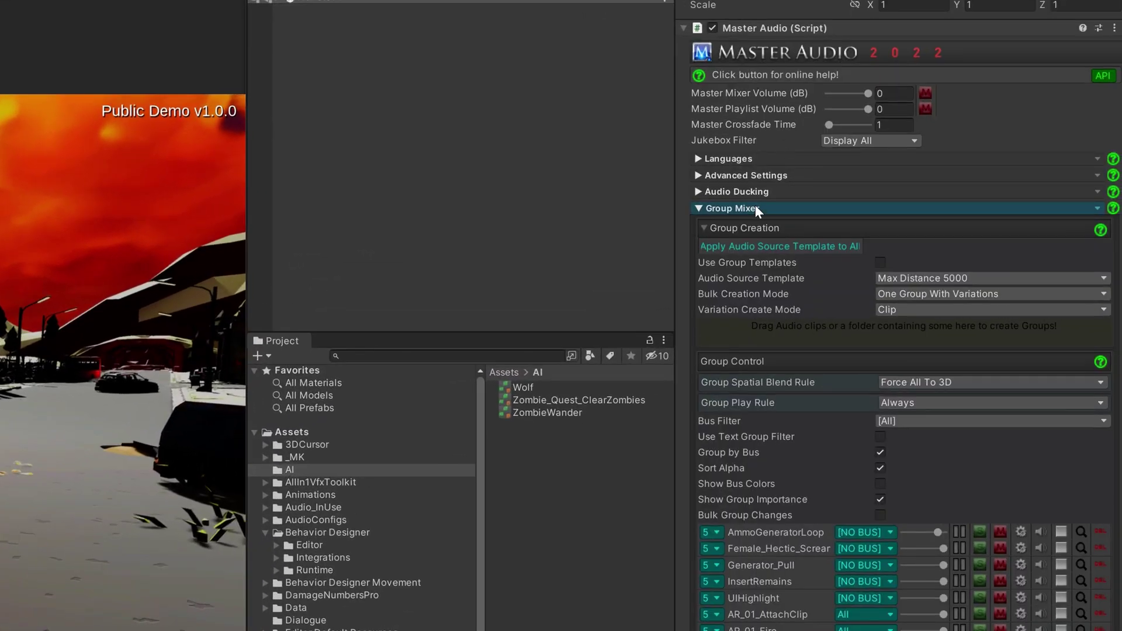
left_click(755, 206)
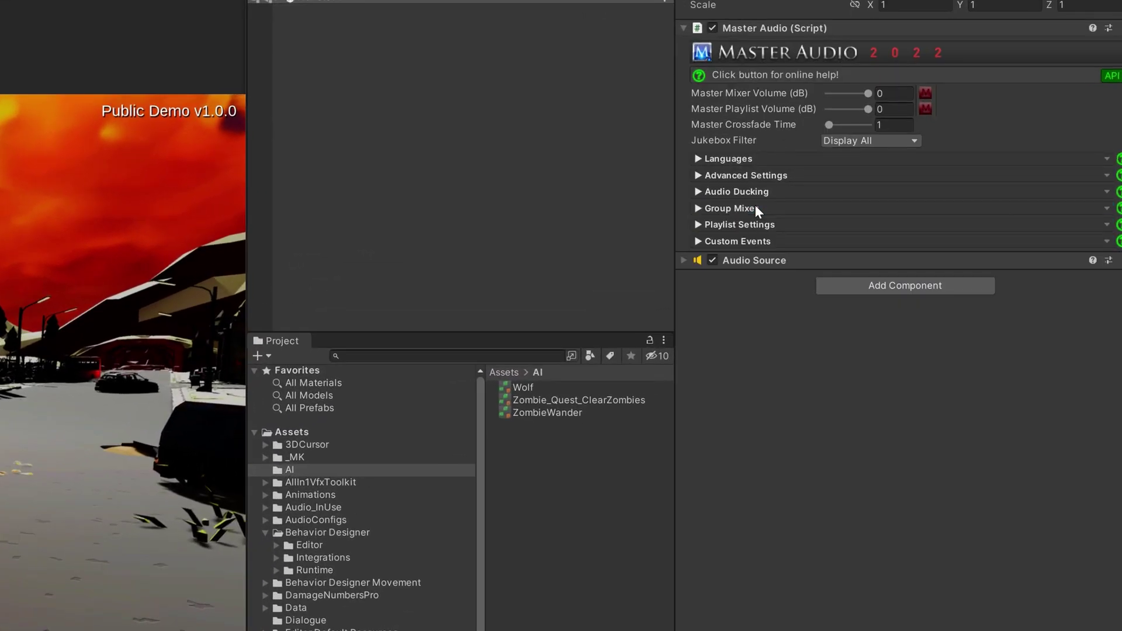
left_click(755, 206)
scroll(755, 205, "down", 4)
scroll(755, 205, "up", 2)
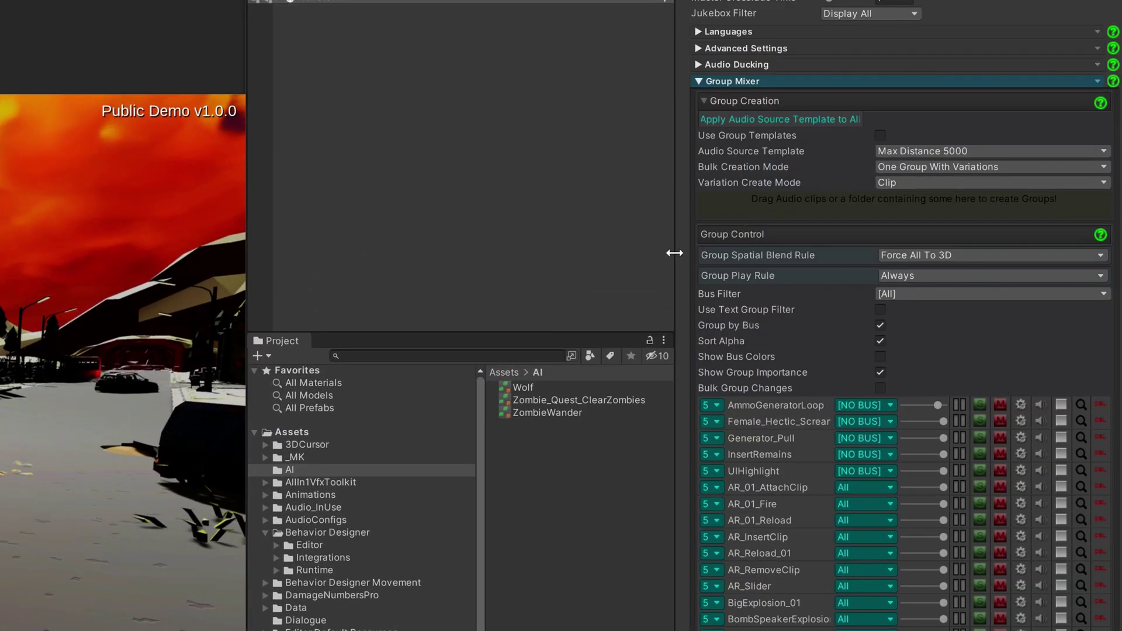
left_click_drag(675, 252, 644, 276)
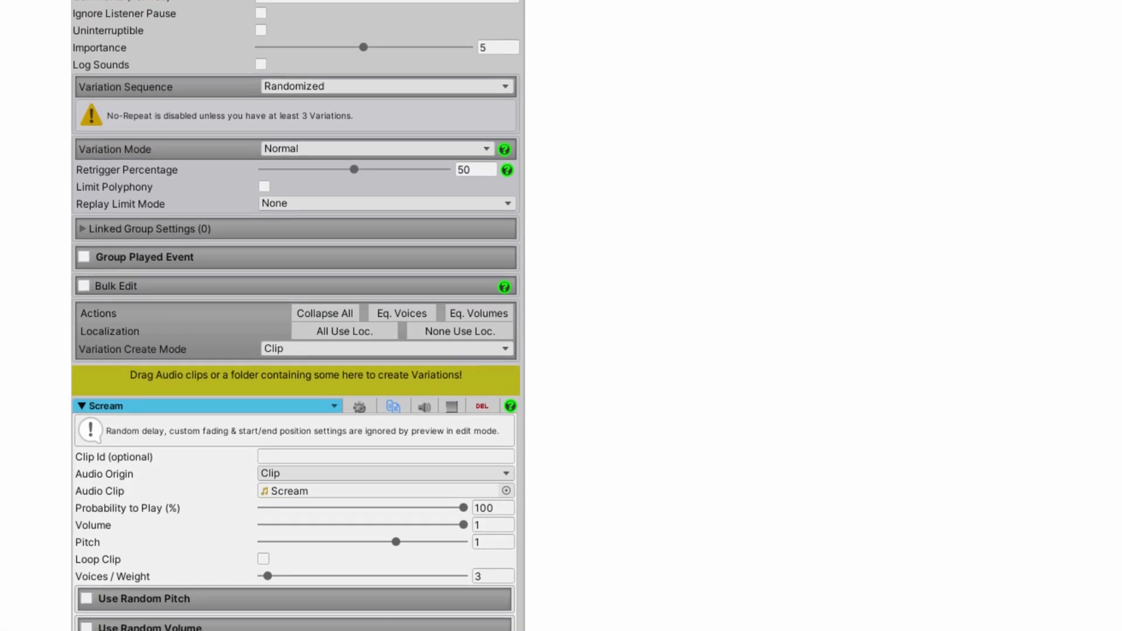
- Expand MasterAudio's Playlist Settings section and scroll through its options
scroll(552, 315, "down", 10)
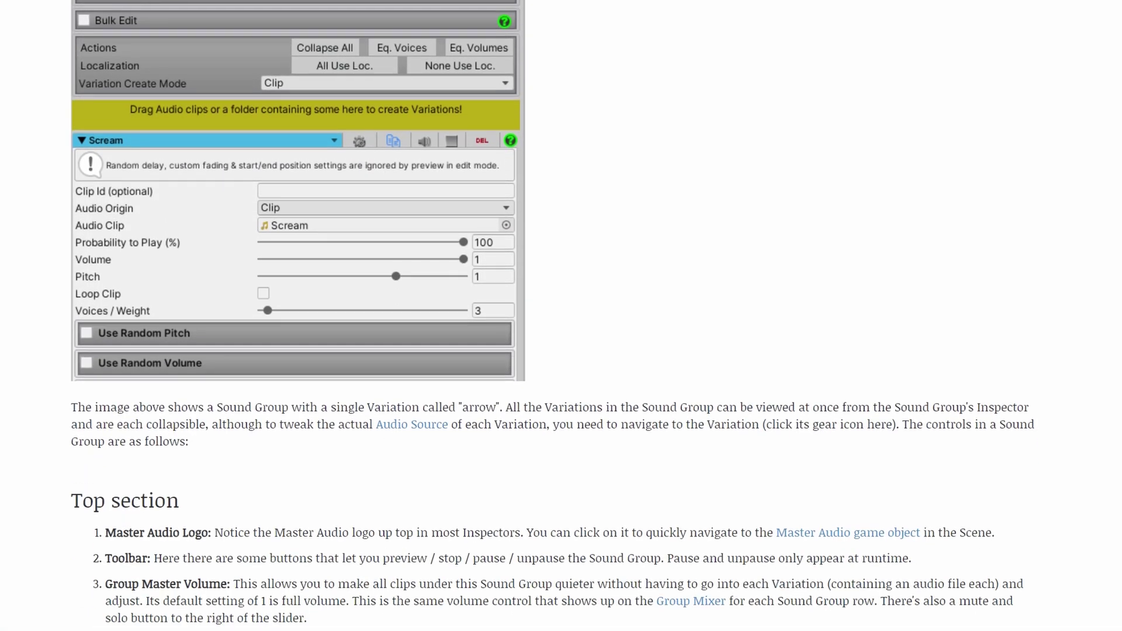
scroll(552, 315, "down", 10)
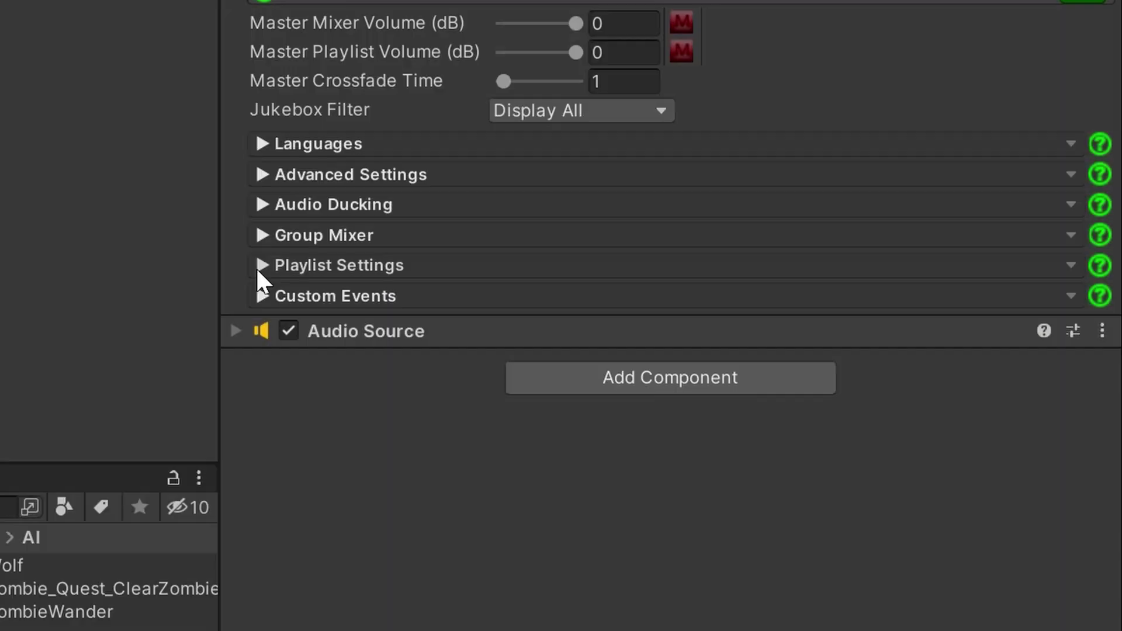
left_click(259, 264)
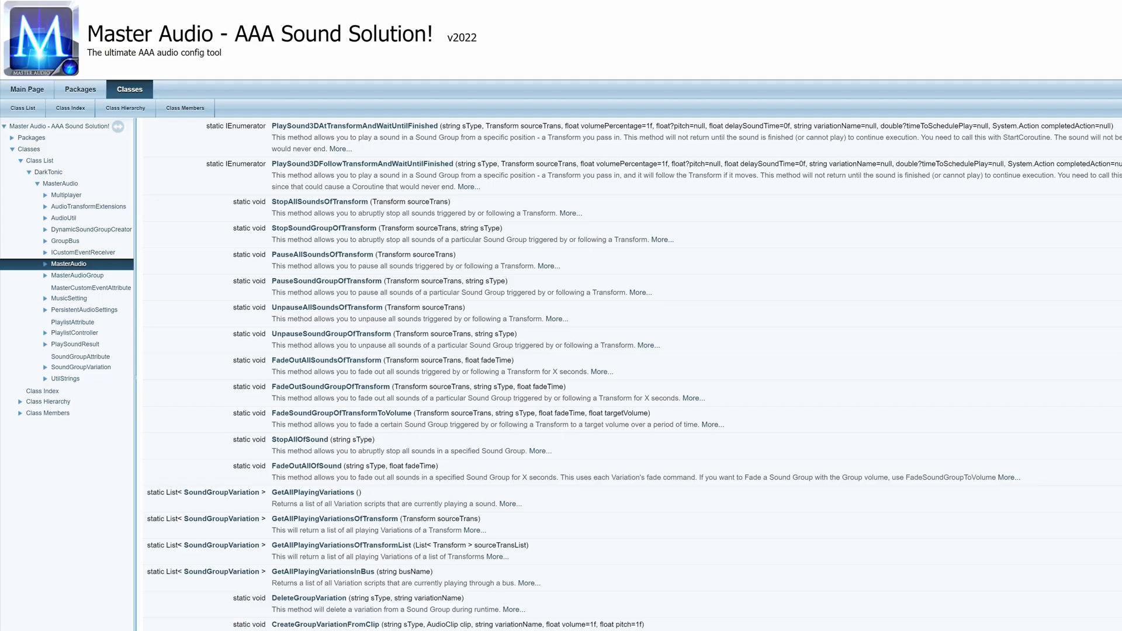
scroll(632, 374, "up", 10)
scroll(631, 374, "down", 10)
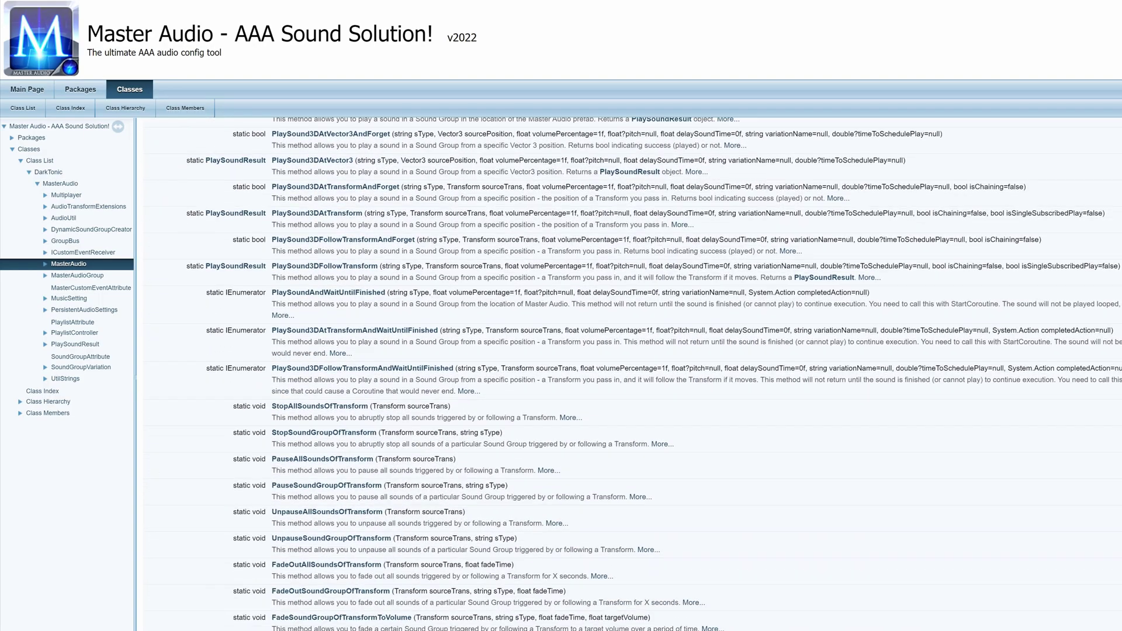
scroll(631, 374, "down", 15)
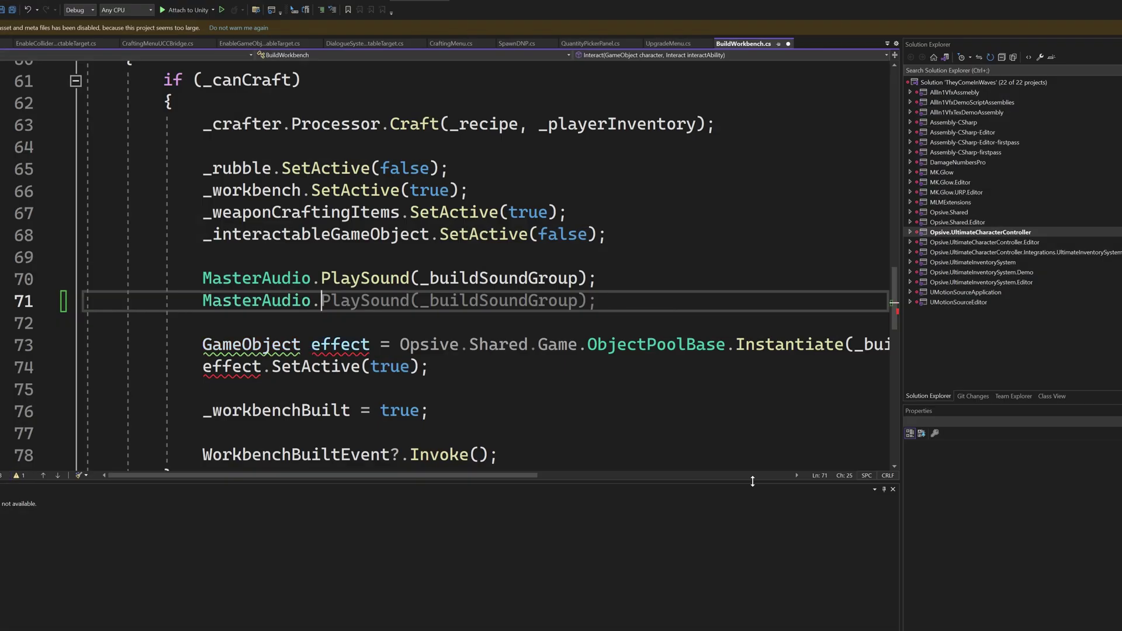
- Complete the second MasterAudio call on line 71 by typing PlaySoundAt
type("Pla")
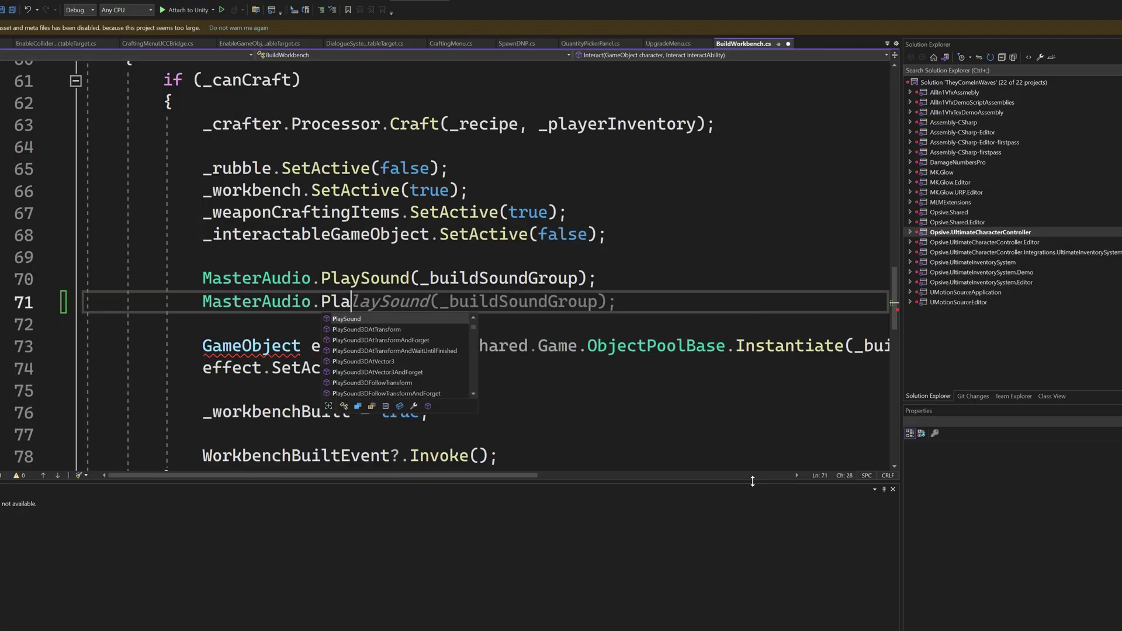
type("ySound")
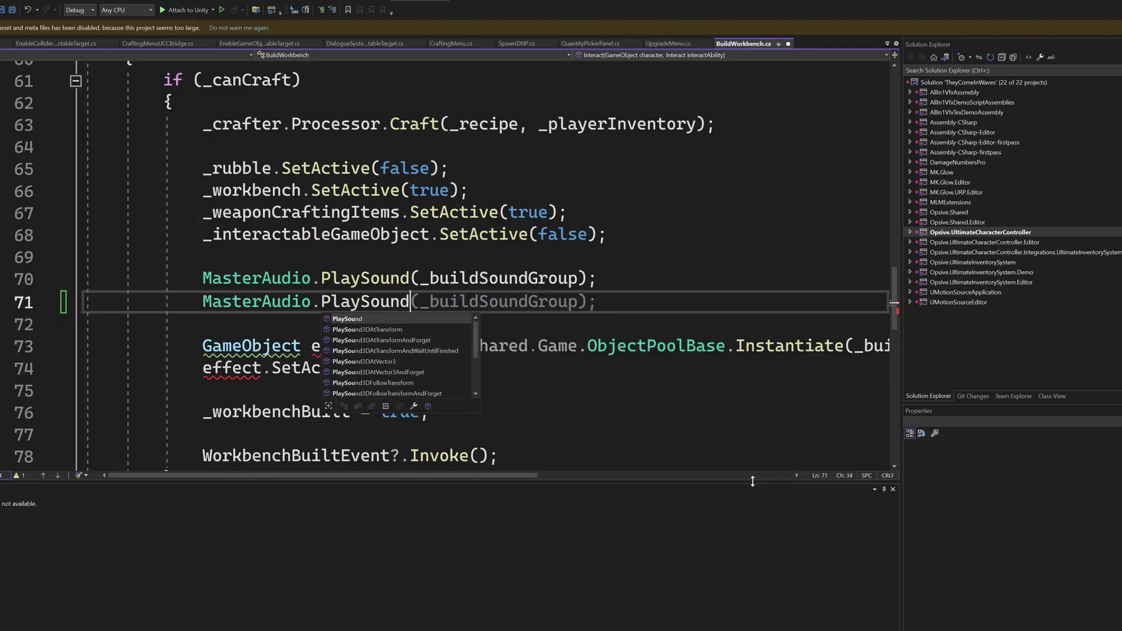
type("At")
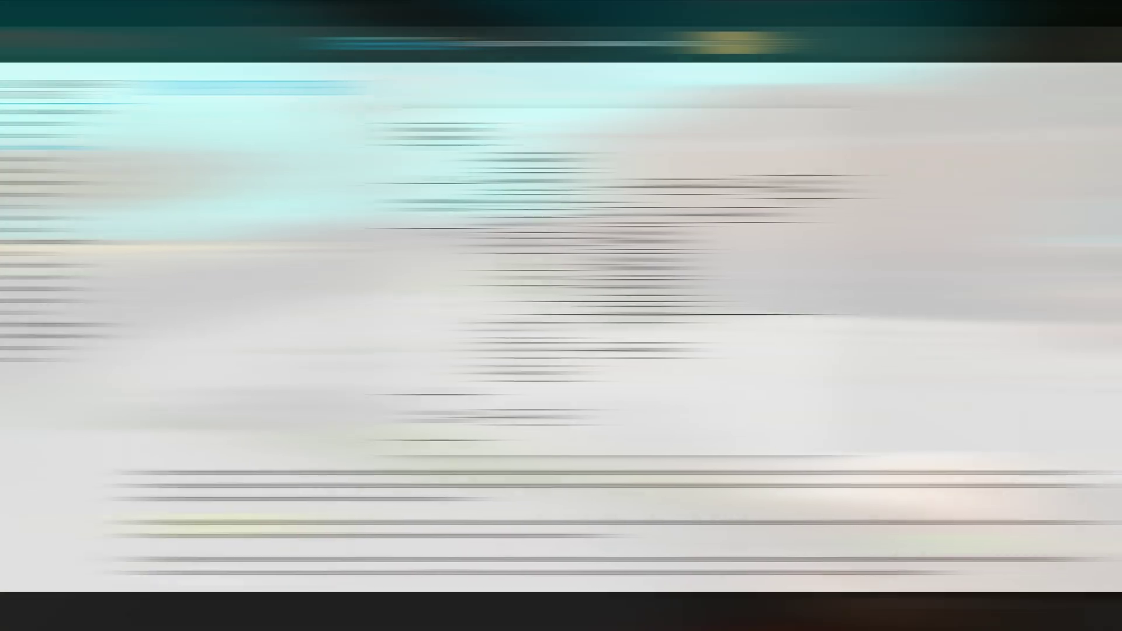
- Scroll down through the documentation page
scroll(616, 327, "down", 4)
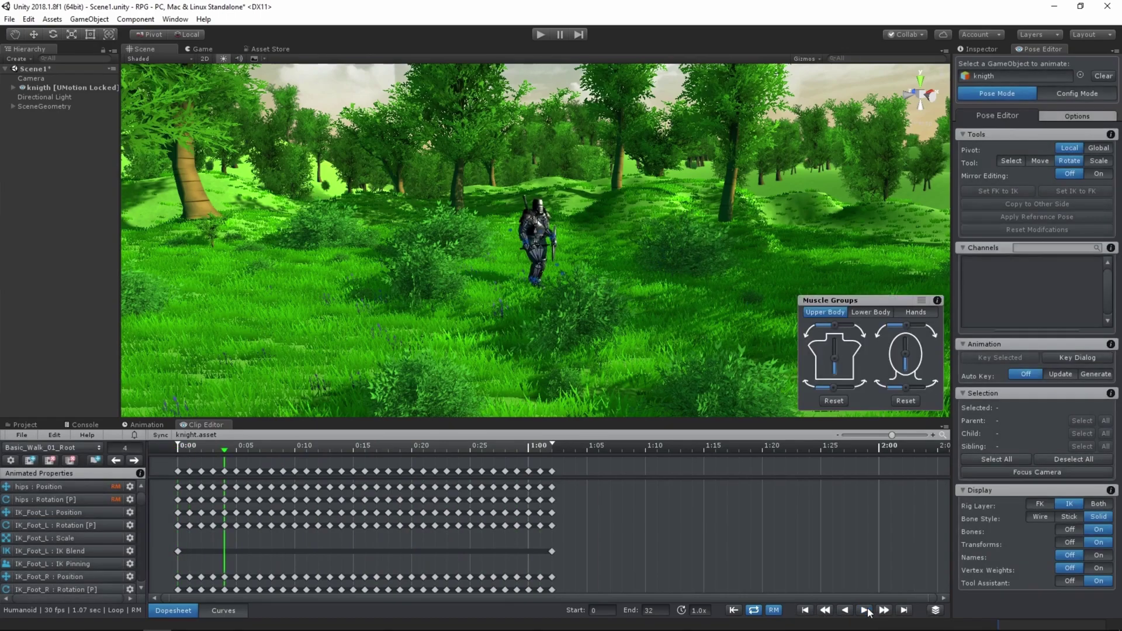
- Stretch all walk-clip keyframes out to 1:15 and play the slowed walk
key("ctrl+a")
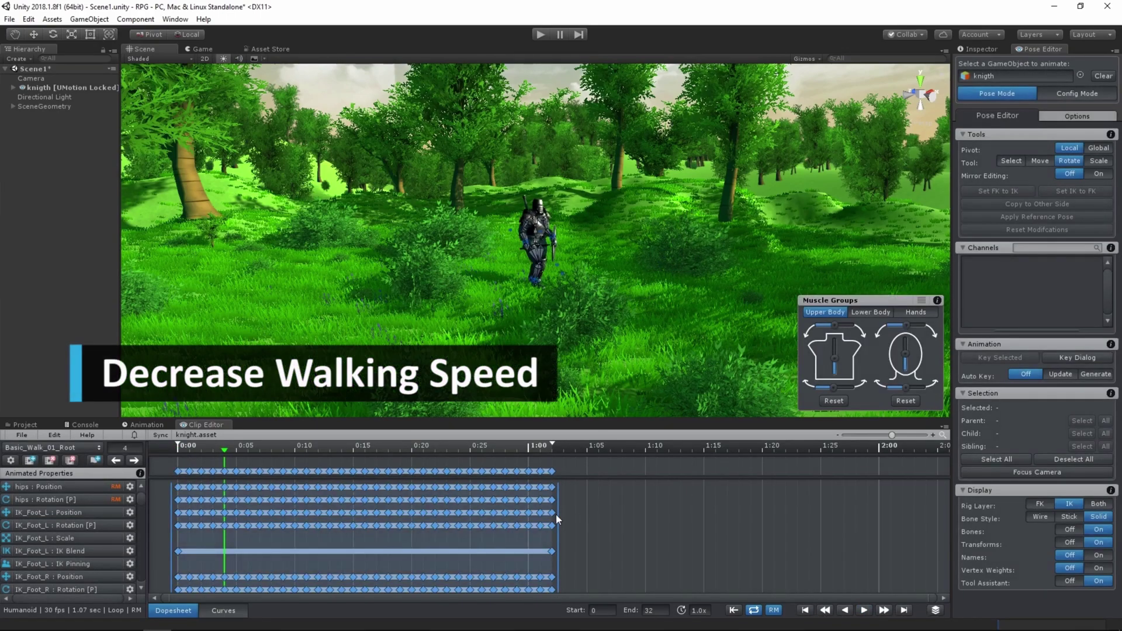
left_click_drag(559, 514, 709, 512)
left_click(755, 507)
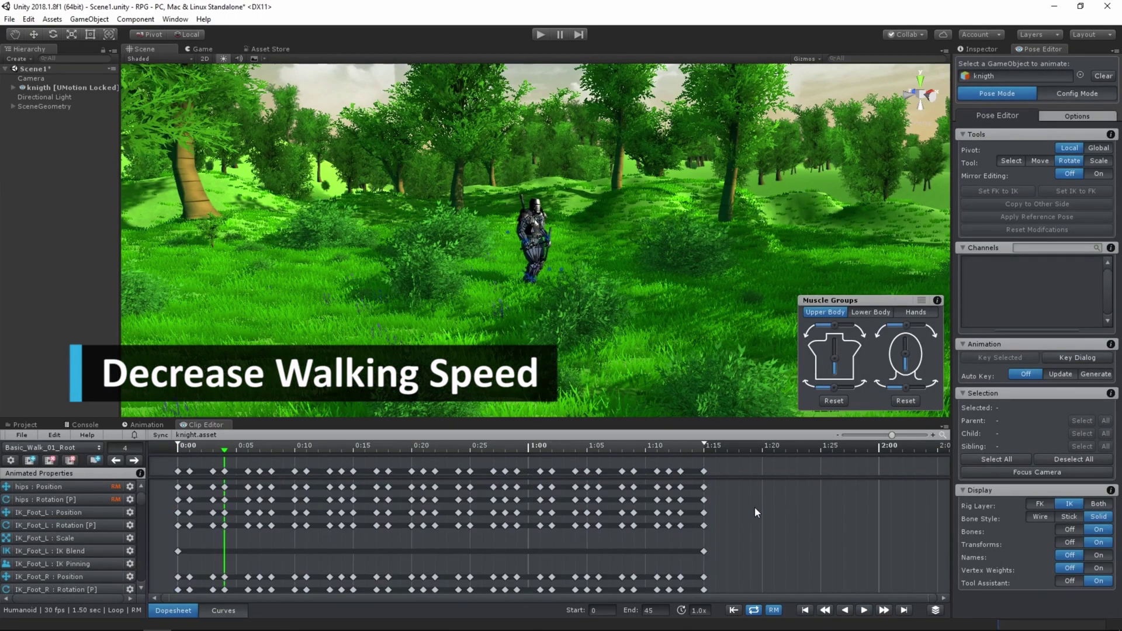
left_click(864, 610)
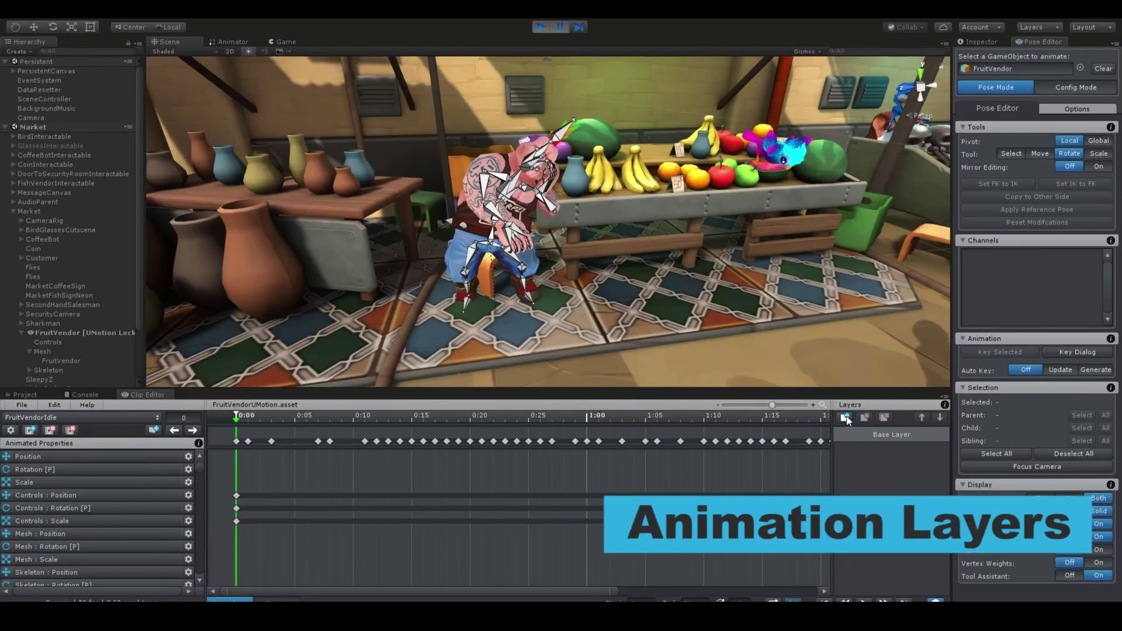
- Add animation Layer 1 and rotate the vendor's Spine2 bone upright
left_click(845, 418)
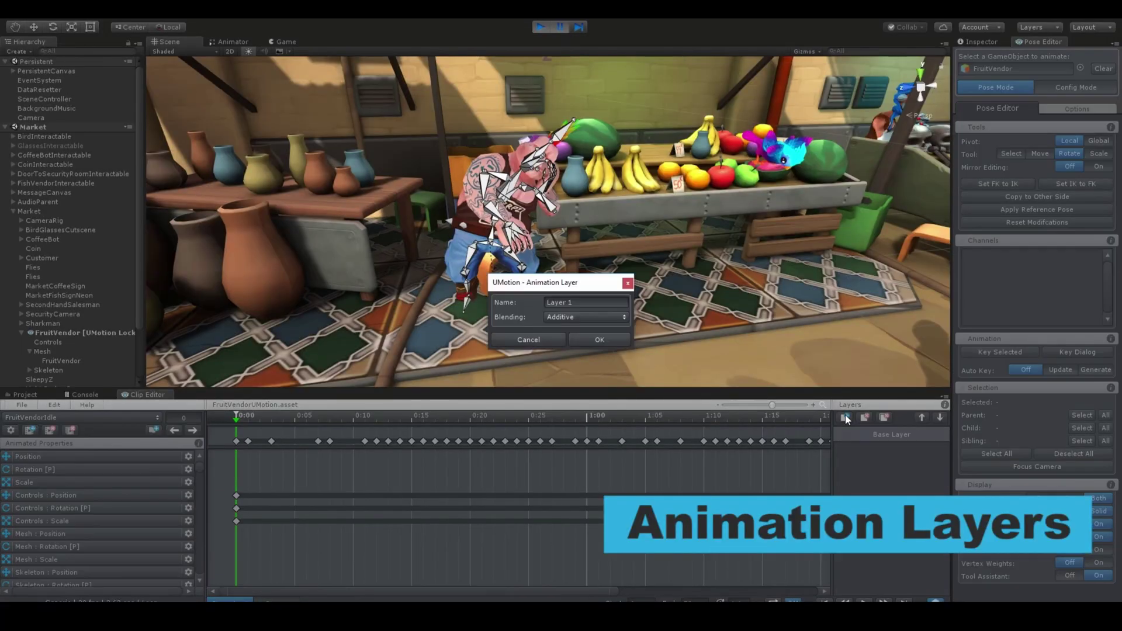
left_click(600, 339)
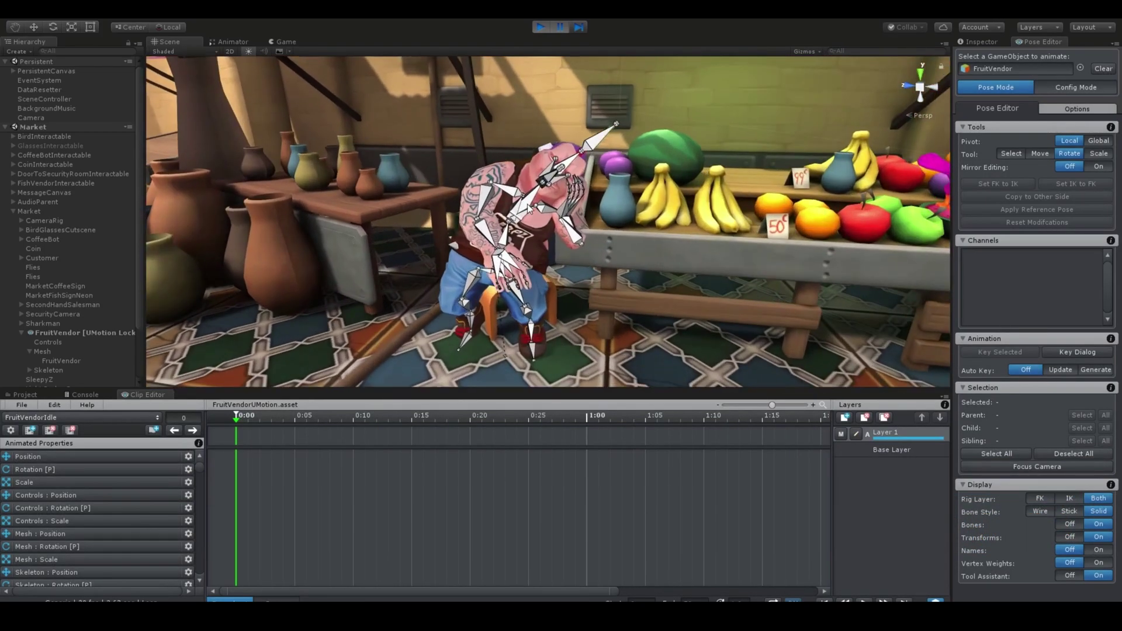
left_click(529, 207)
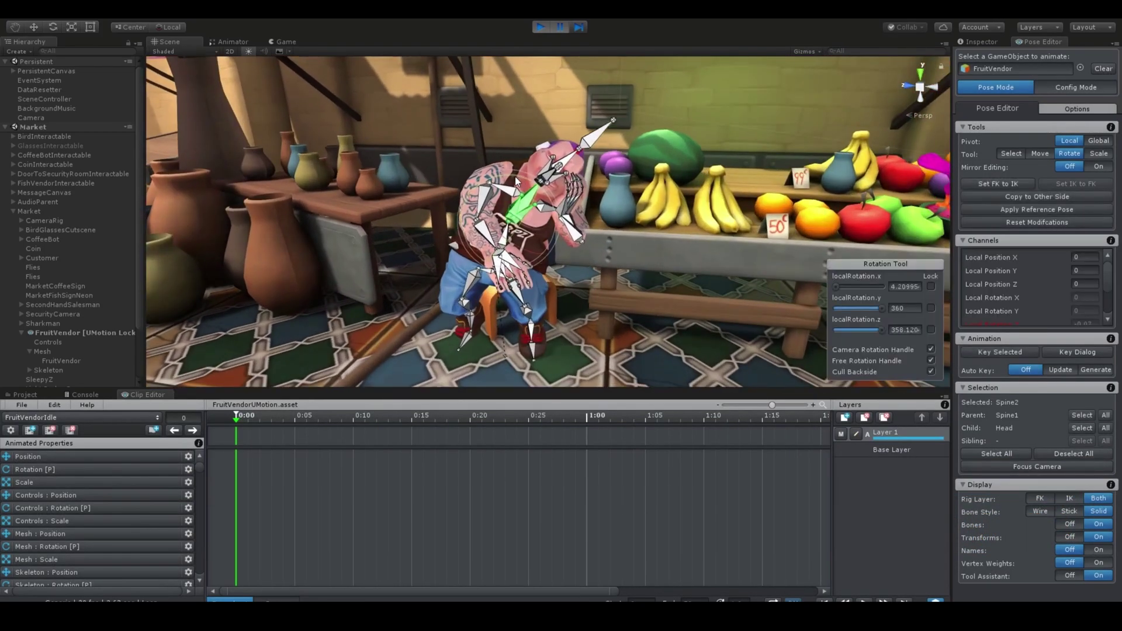
left_click_drag(514, 177, 492, 172)
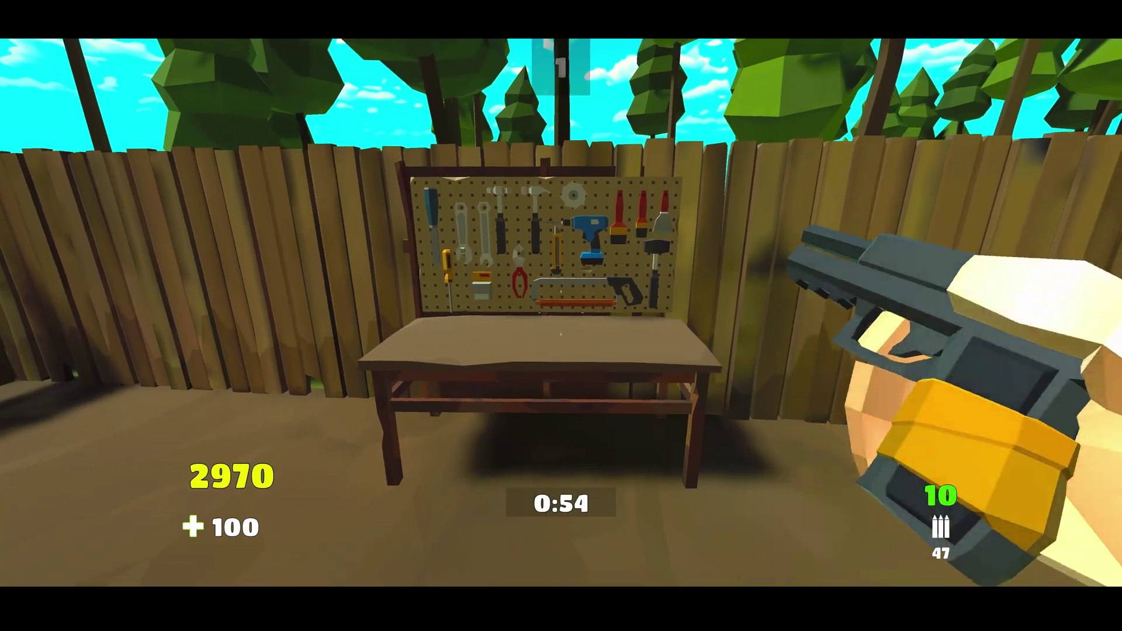
- Craft the Flamethrower at the workbench
key("e")
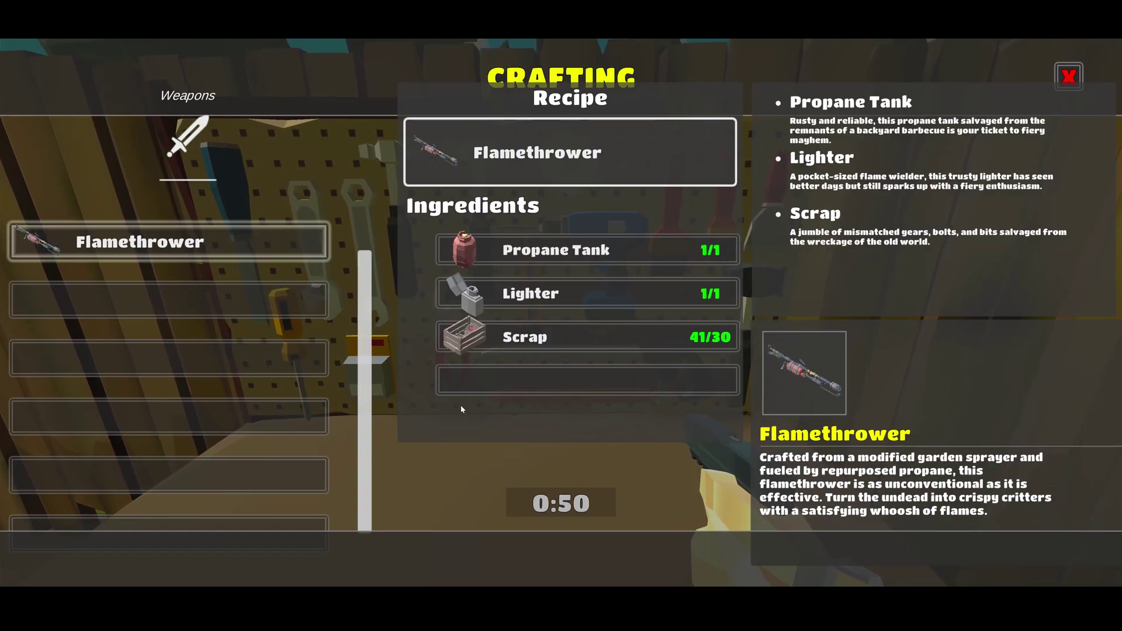
left_click(191, 246)
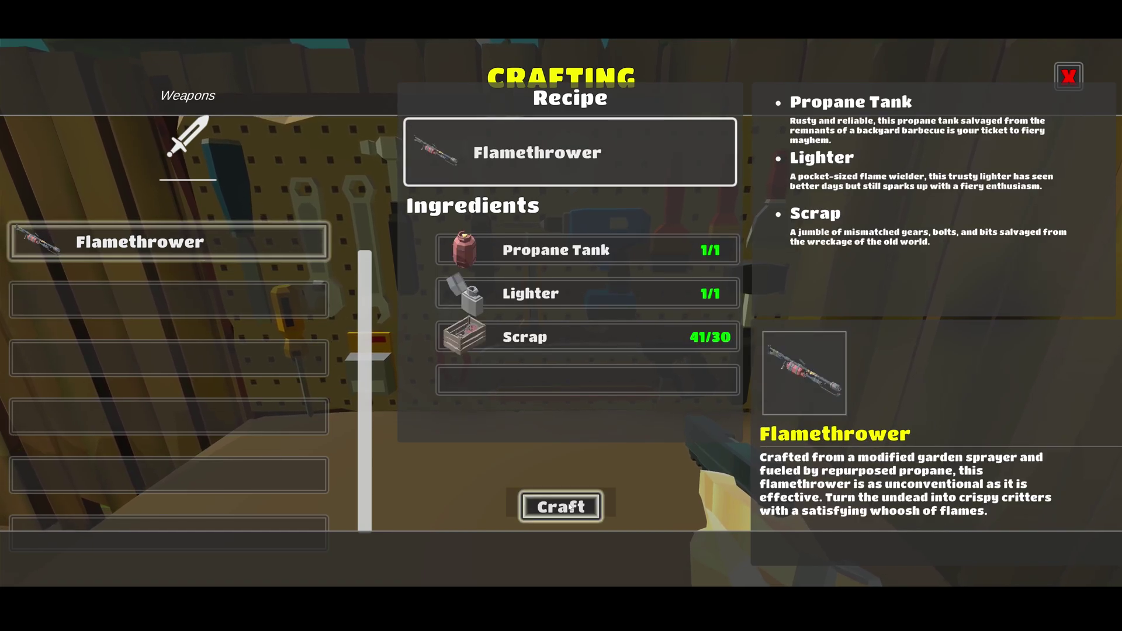
left_click(551, 508)
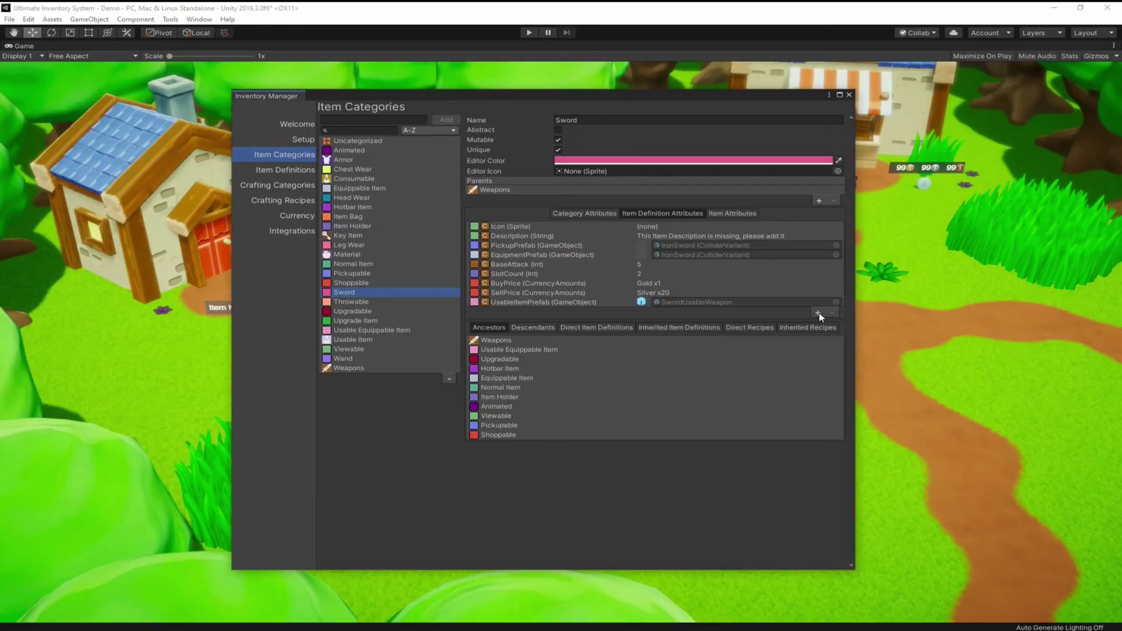
- Give the Sword category a Strength attribute of type Float
type("Strength")
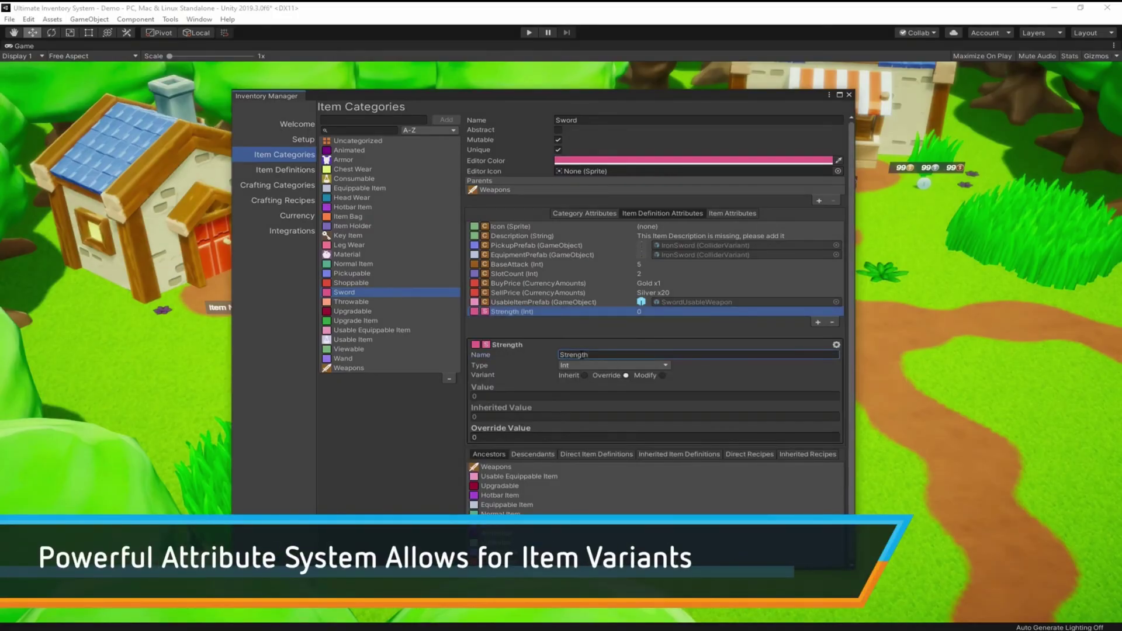
left_click(586, 366)
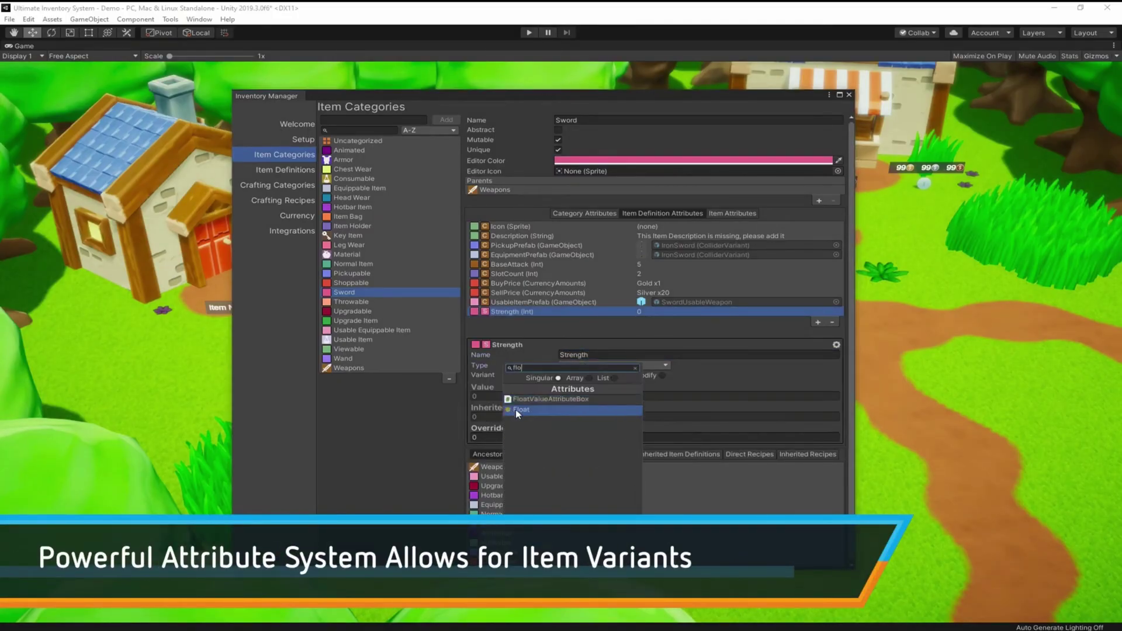
left_click(516, 409)
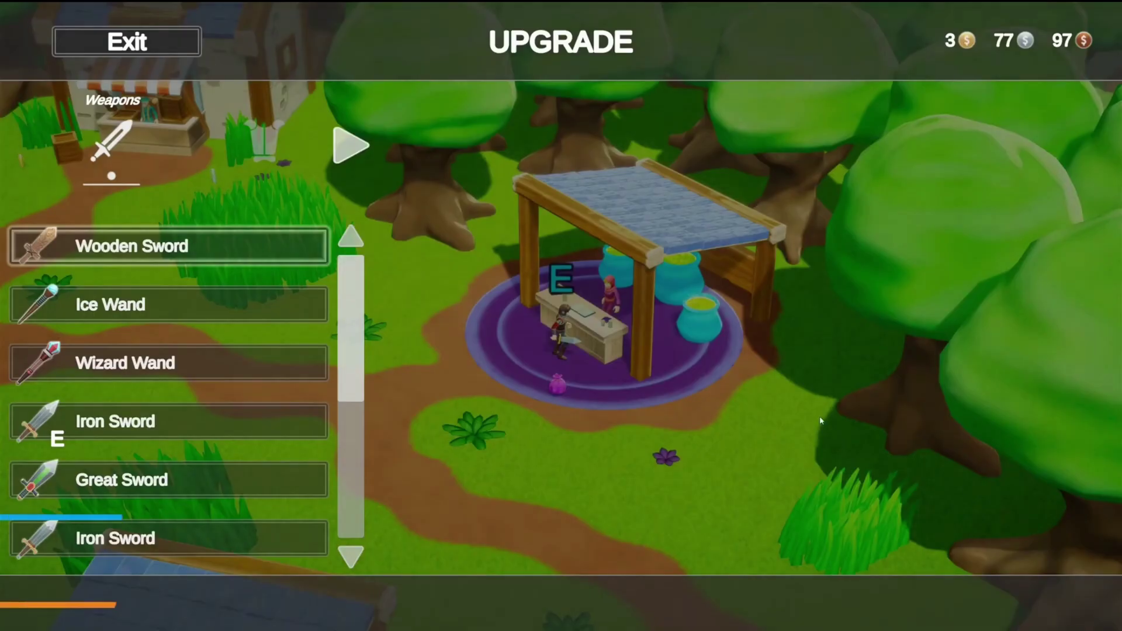
- Upgrade the Iron Sword with Rune of Doom and Boost Rune in its two slots
left_click(207, 431)
left_click(555, 206)
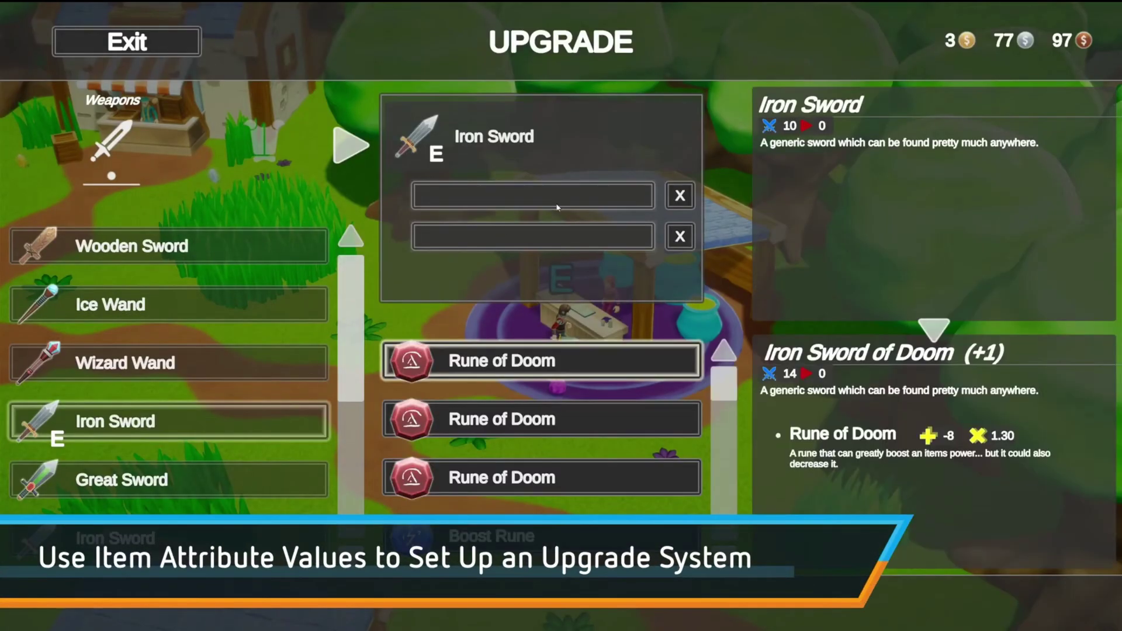
left_click(501, 362)
left_click(534, 236)
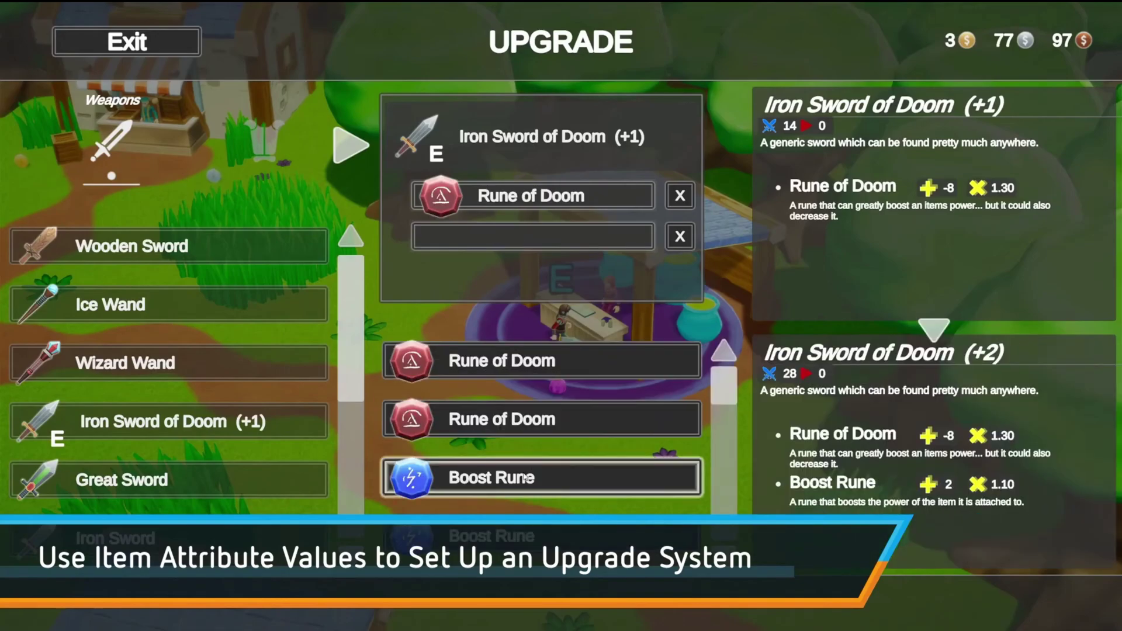
left_click(579, 476)
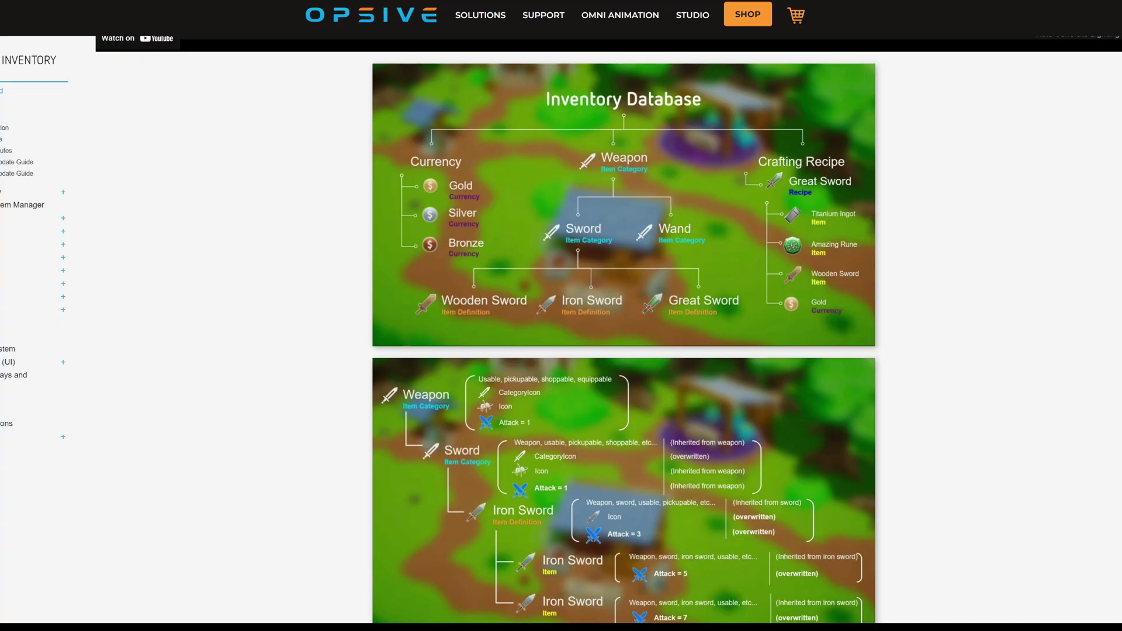
scroll(609, 330, "down", 12)
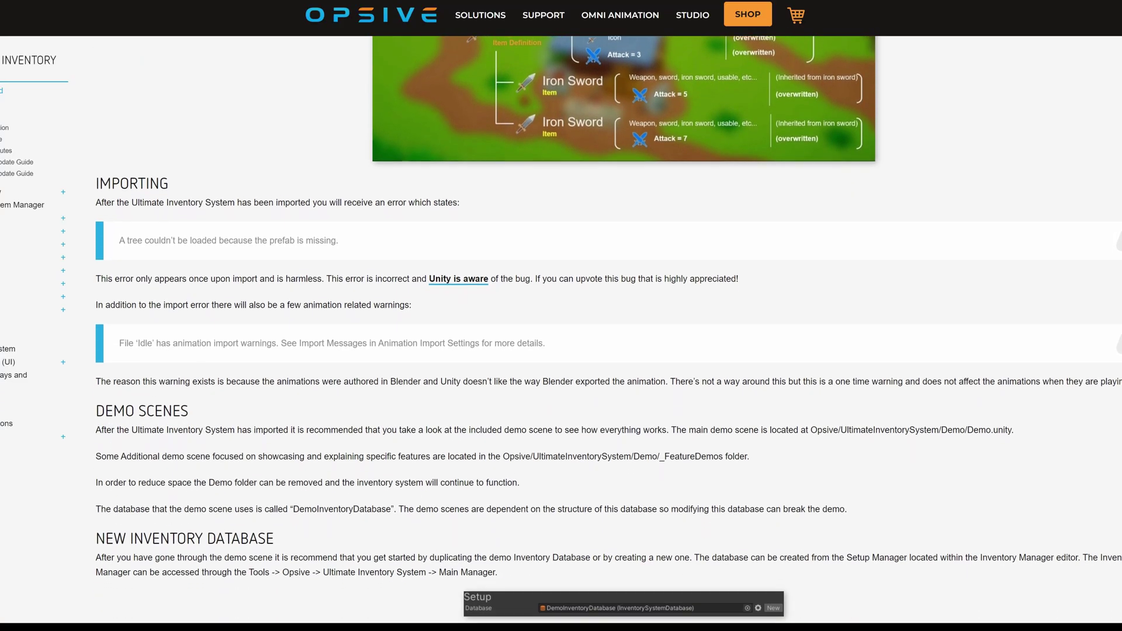
scroll(561, 327, "down", 10)
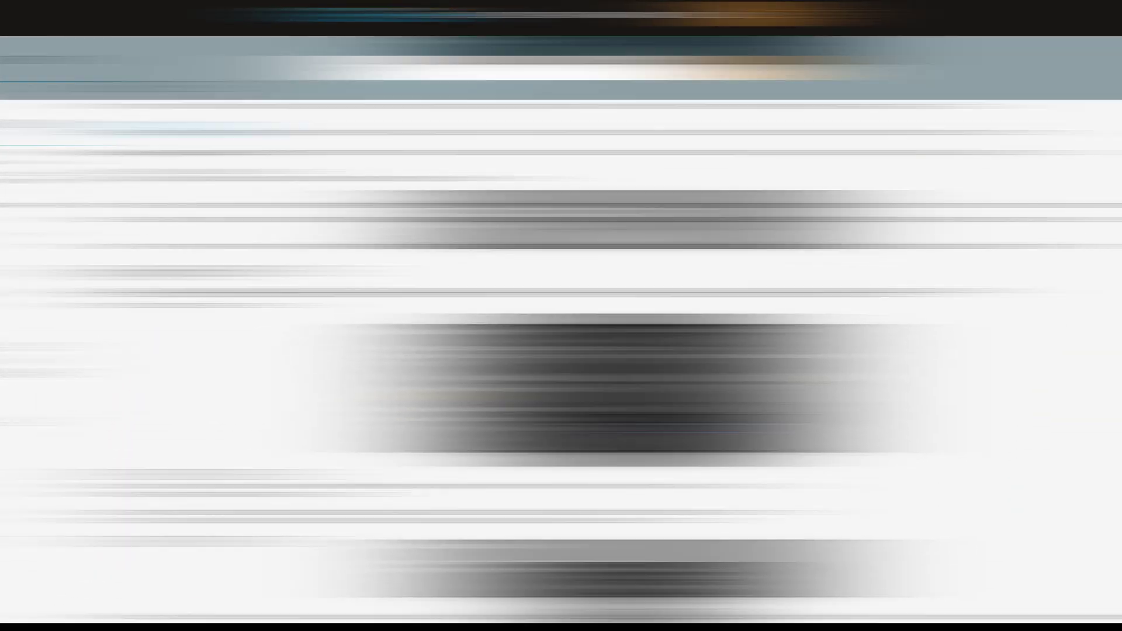
scroll(609, 330, "down", 9)
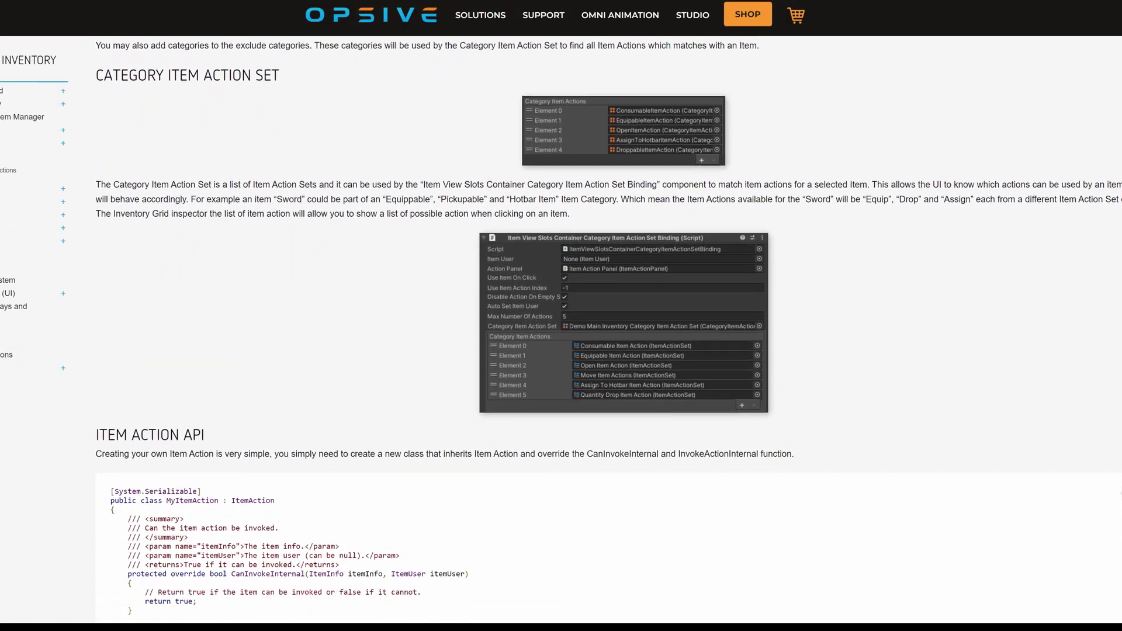
scroll(561, 328, "down", 8)
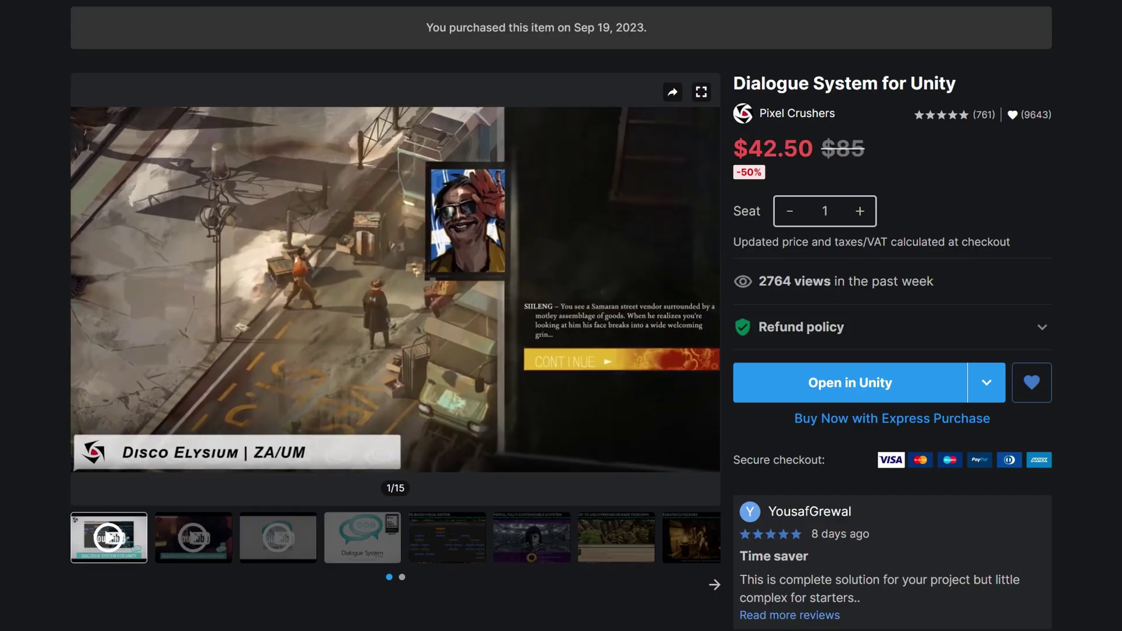
- Load the Nelly - Flamethrower conversation and inspect its first and 'Please help me' nodes
scroll(561, 327, "down", 1)
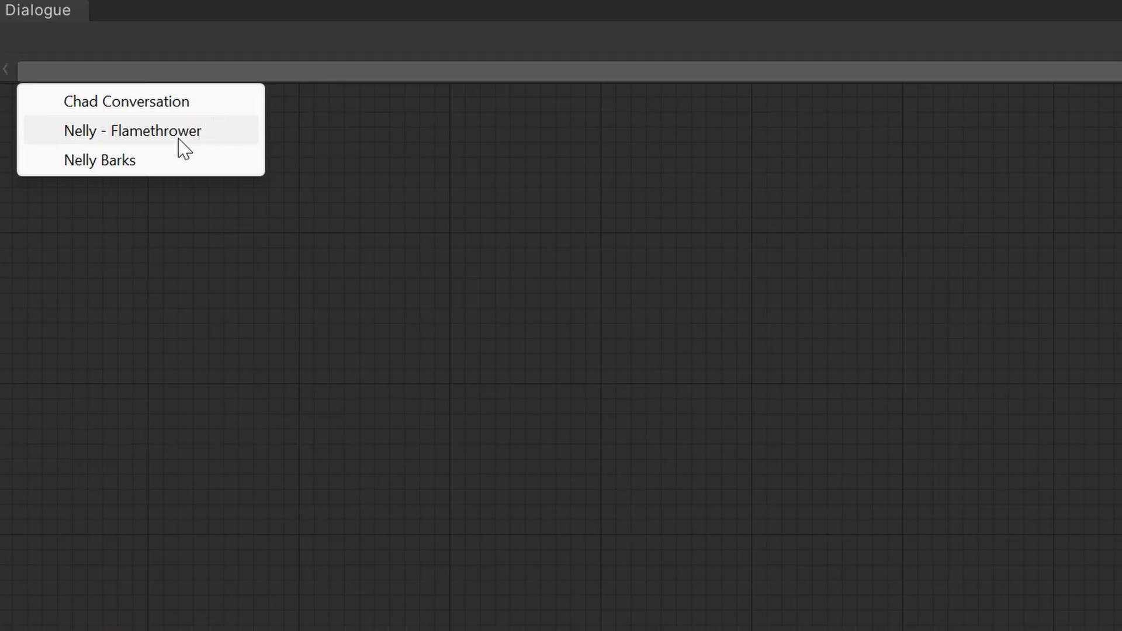
left_click(178, 137)
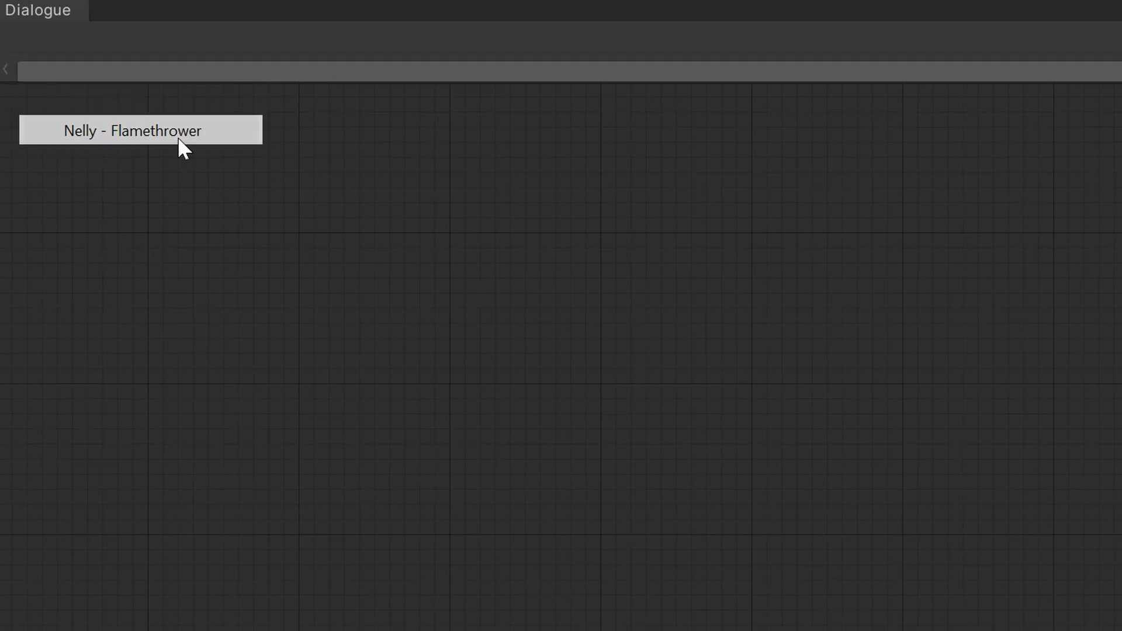
scroll(166, 289, "up", 3)
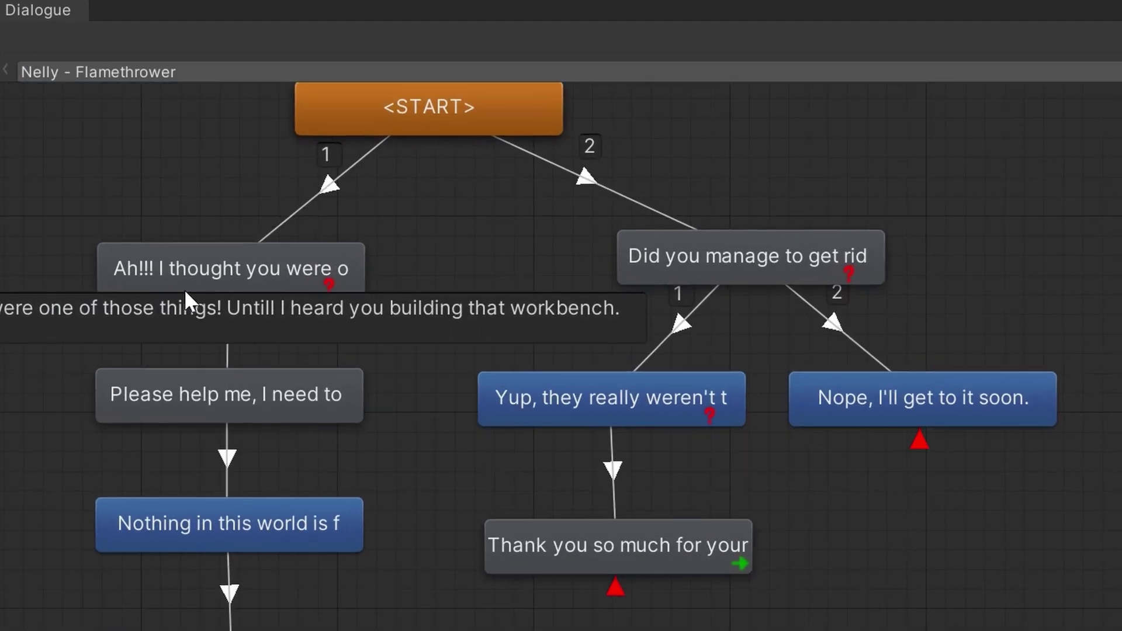
left_click(207, 279)
left_click(198, 401)
- Talk to Nelly in Play mode and answer 'Nothing in this world is free lady...'
scroll(197, 401, "down", 1)
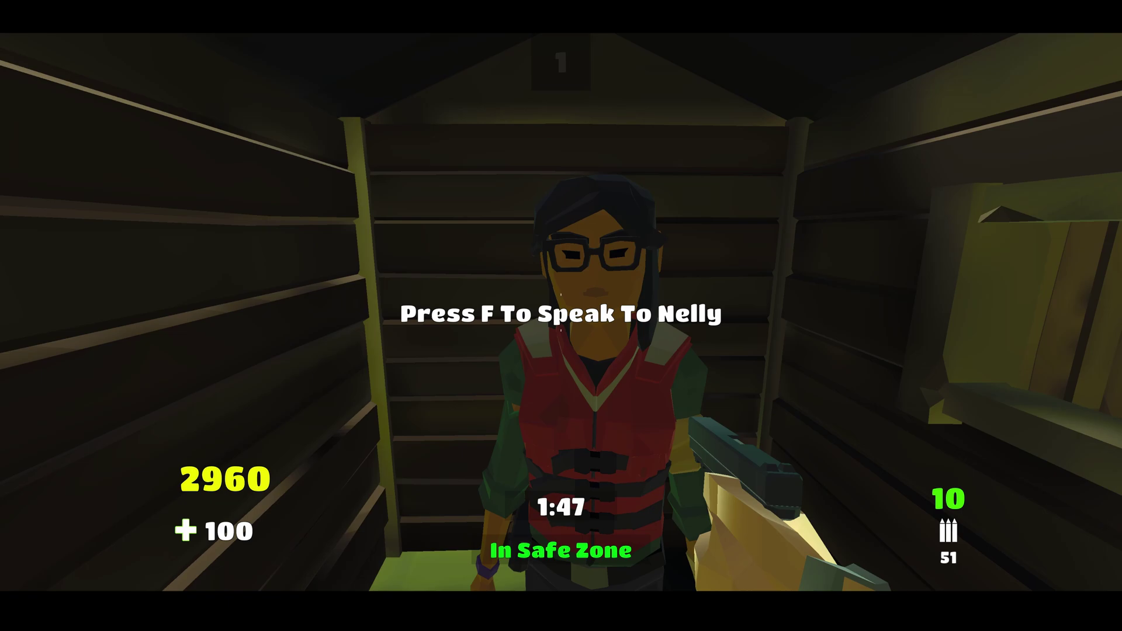
key("f")
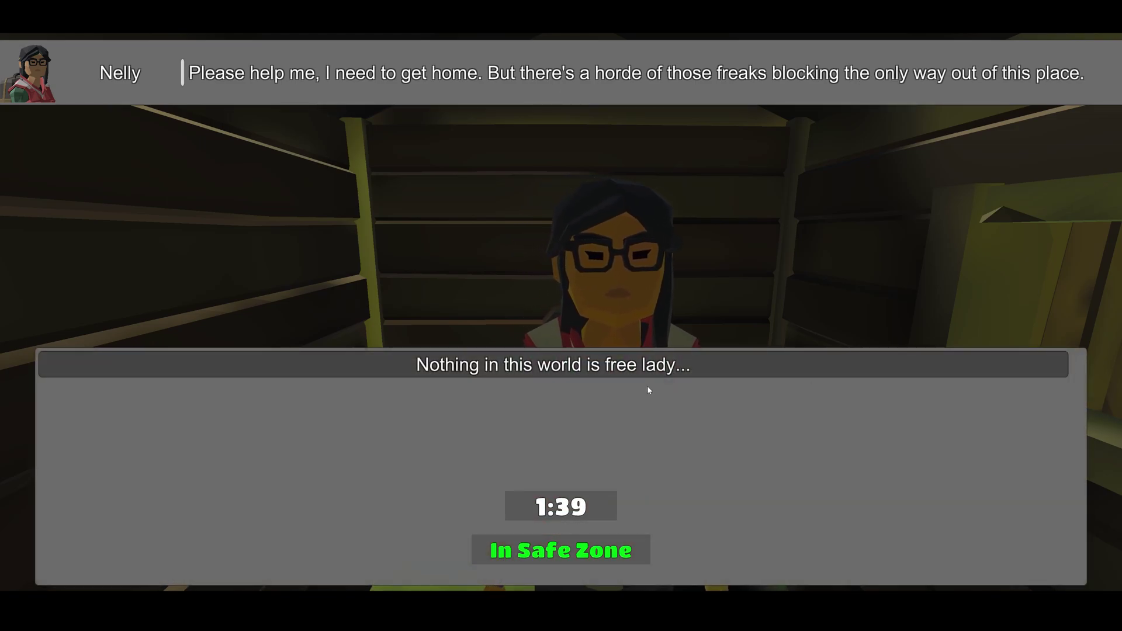
left_click(639, 366)
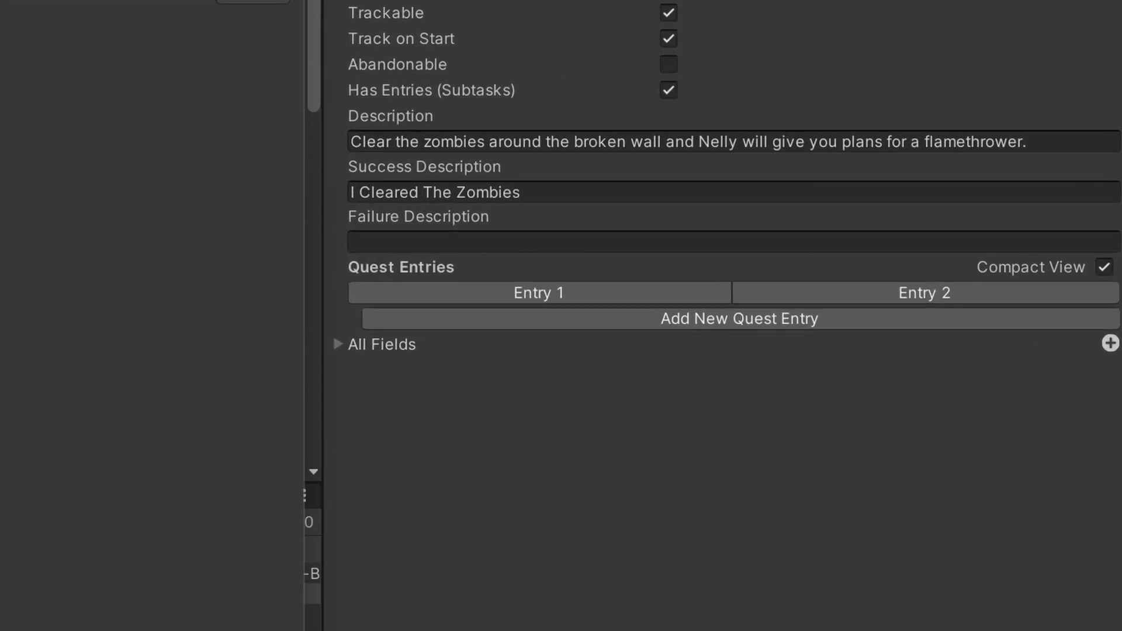
- Display the Entry 1 details with its active state, then the Entry 2 details
left_click(462, 290)
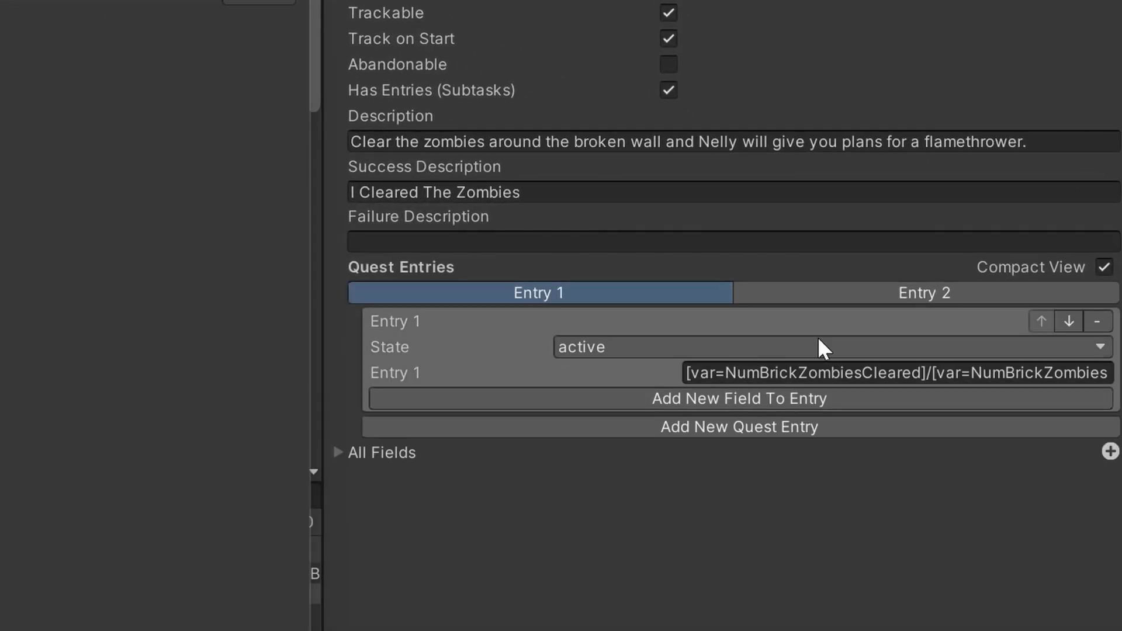
left_click(839, 295)
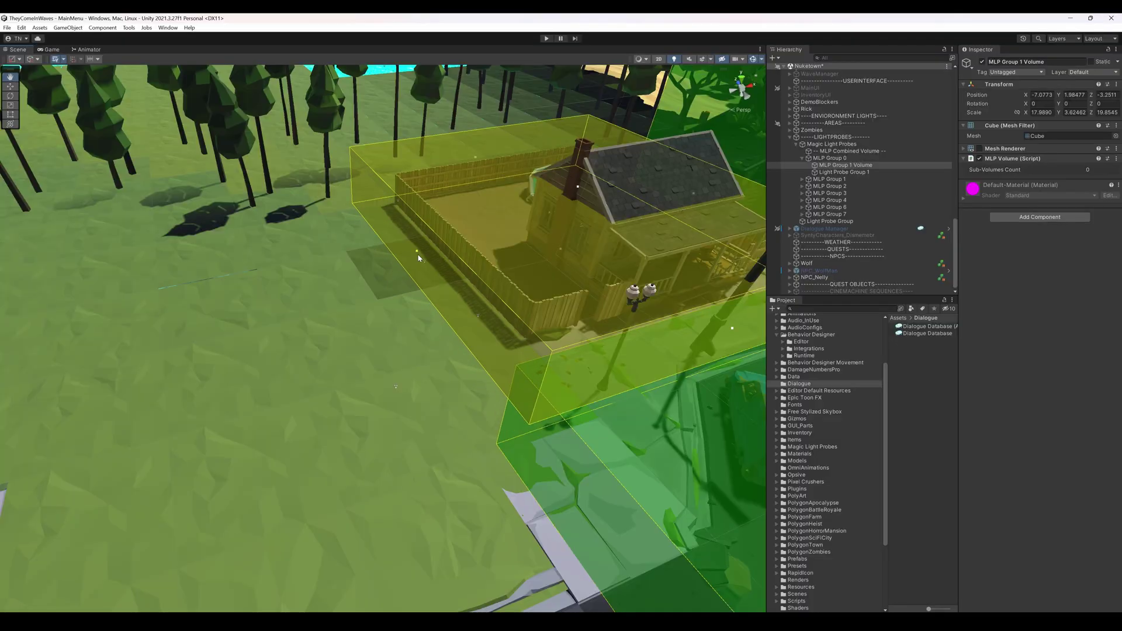
- Pan and fly the Scene view across the house, street, rooftops and lawn
left_click_drag(401, 259, 444, 202)
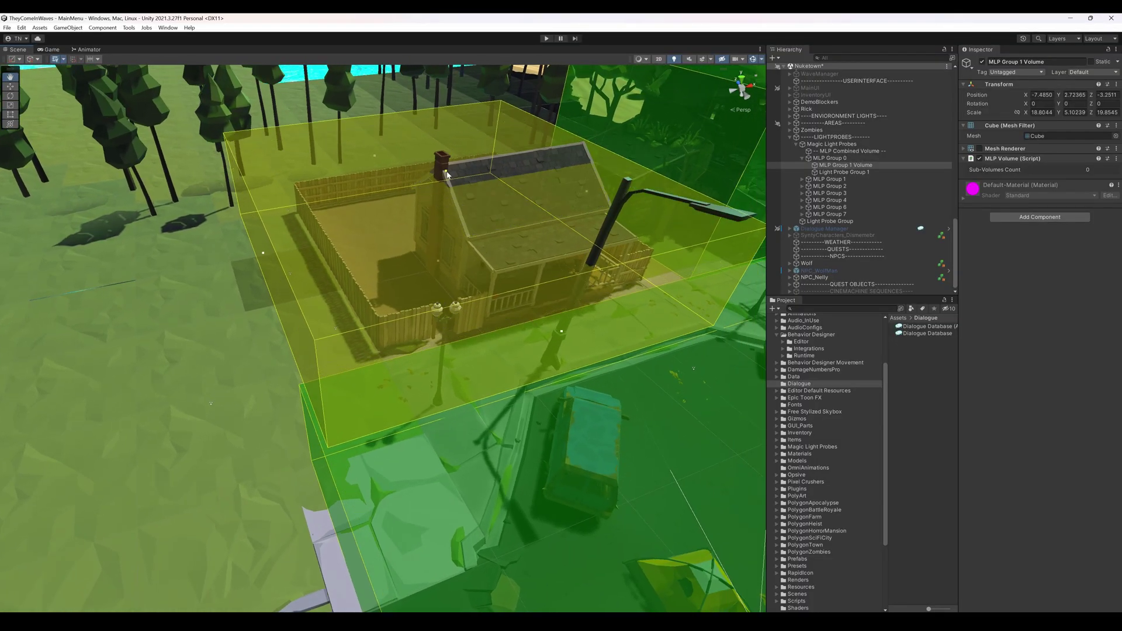
left_click_drag(606, 237, 480, 223)
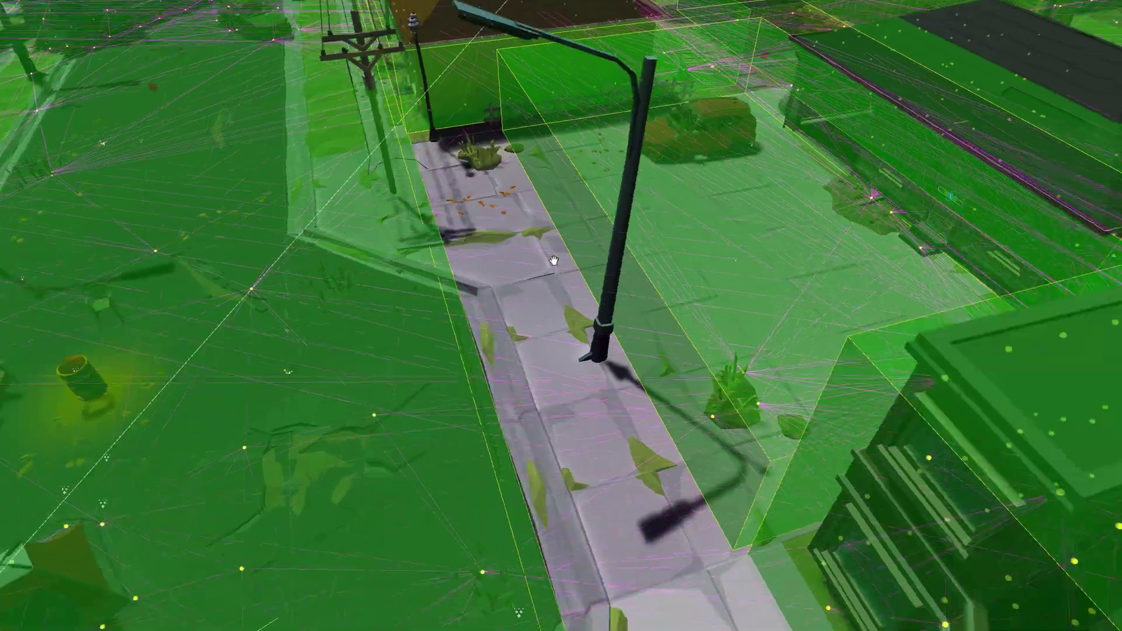
left_click_drag(553, 261, 387, 264)
right_click_drag(388, 264, 737, 267)
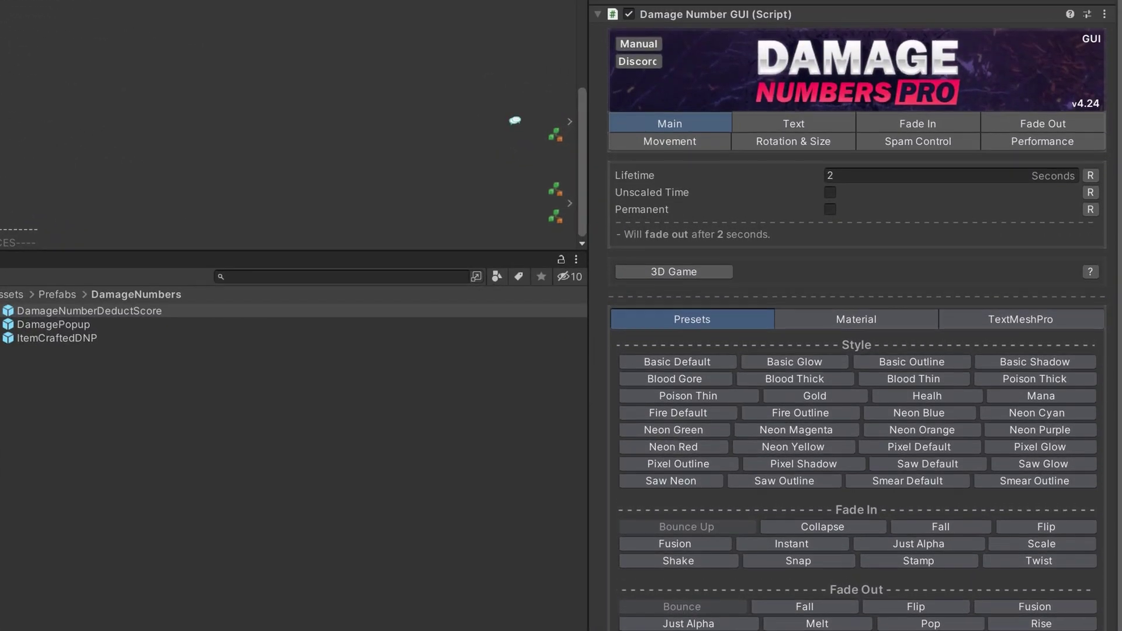
- Shoot the zombie to show floating damage numbers, then craft the Flamethrower
scroll(853, 315, "up", 3)
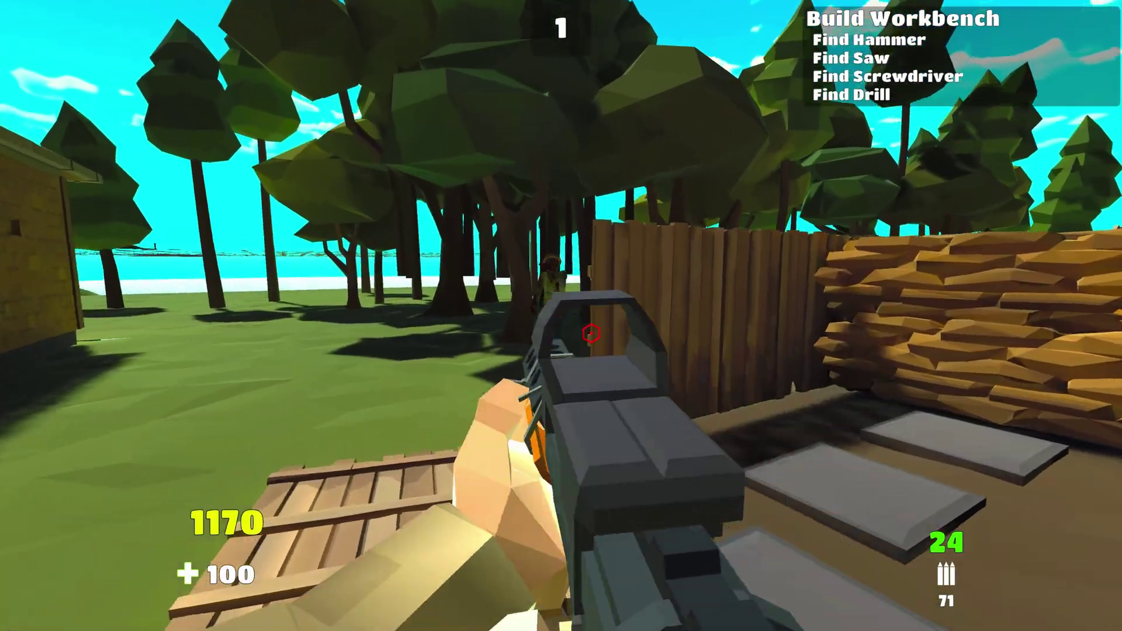
left_click(591, 333)
left_click(590, 334)
left_click(591, 333)
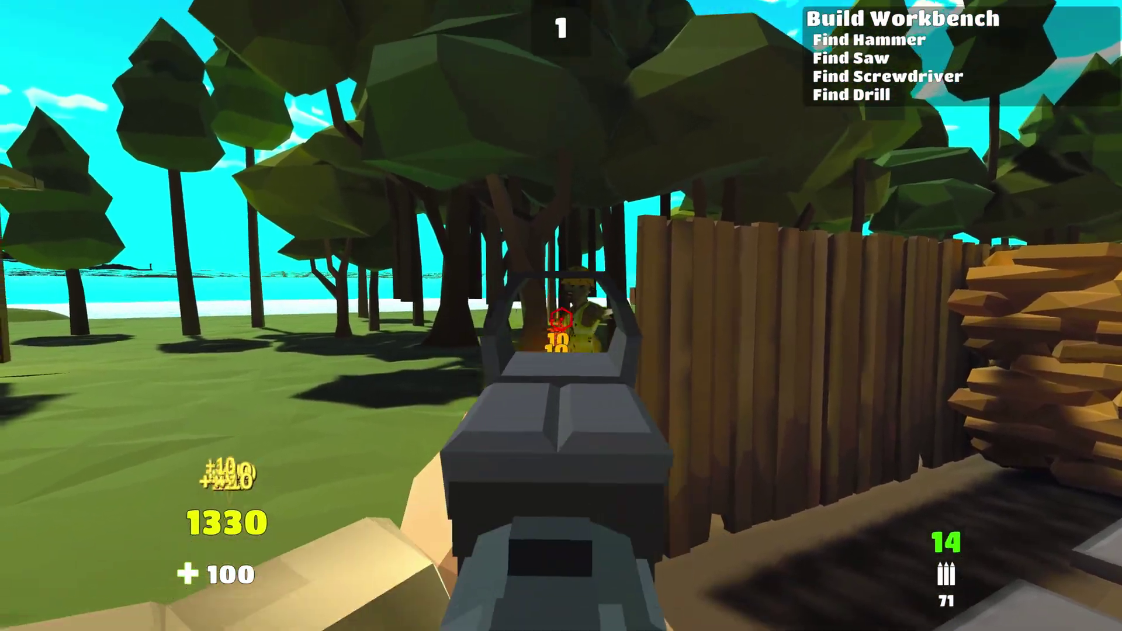
left_click(560, 319)
left_click(559, 319)
left_click(560, 319)
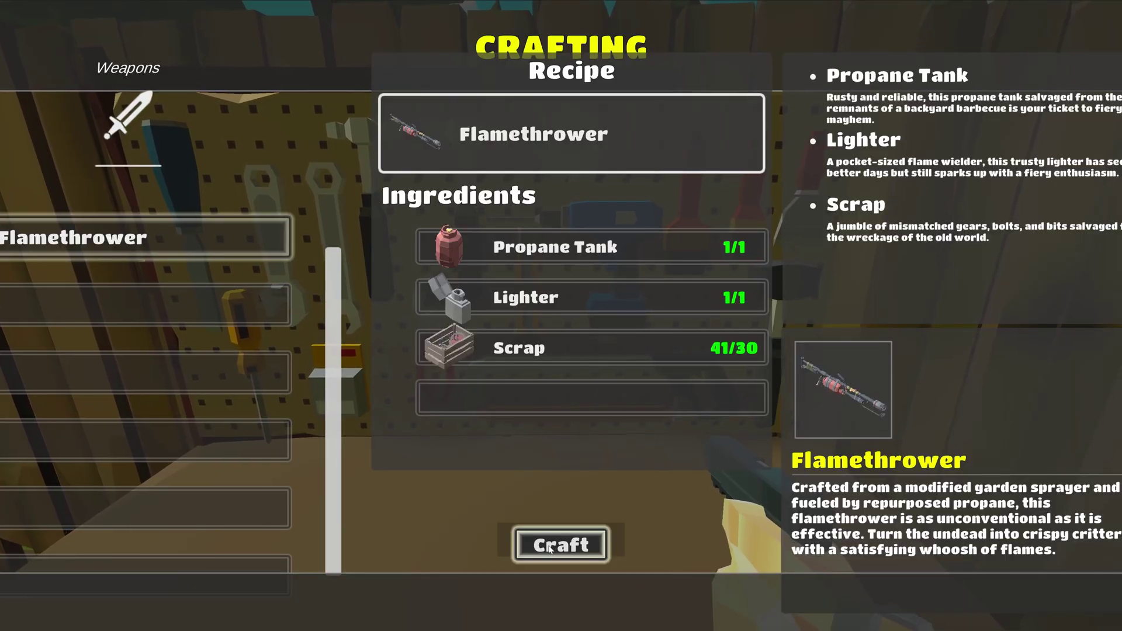
left_click(549, 545)
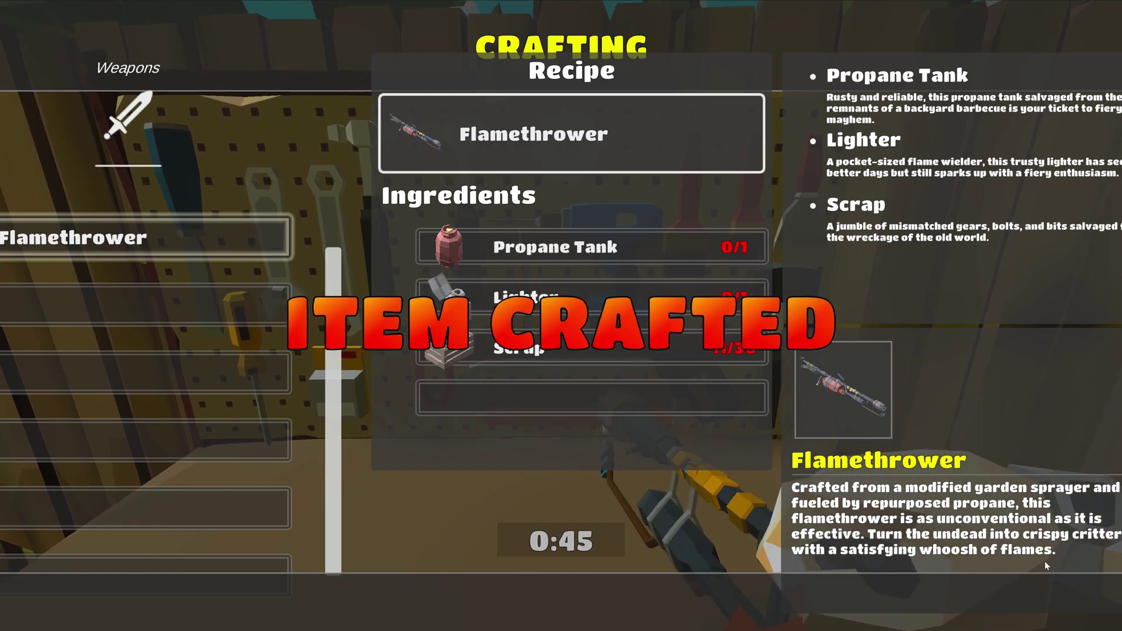